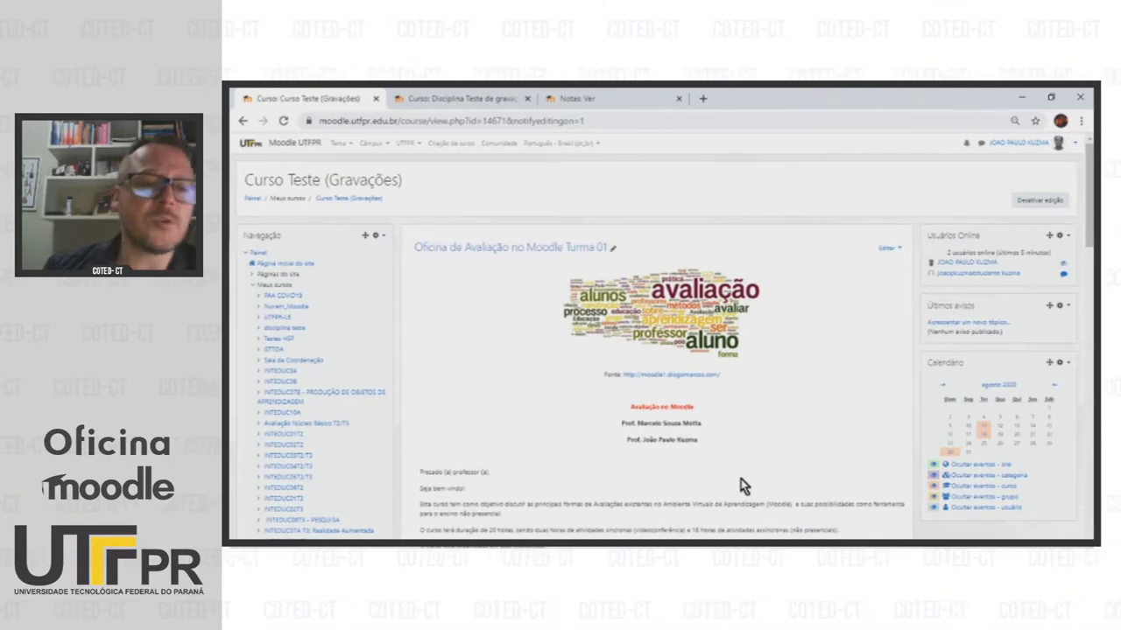
# Open the gradebook setup of Curso Teste (Gravações) and look through its list of available grade pages
pyautogui.scroll(-3, 585, 382)
pyautogui.scroll(-15, 585, 382)
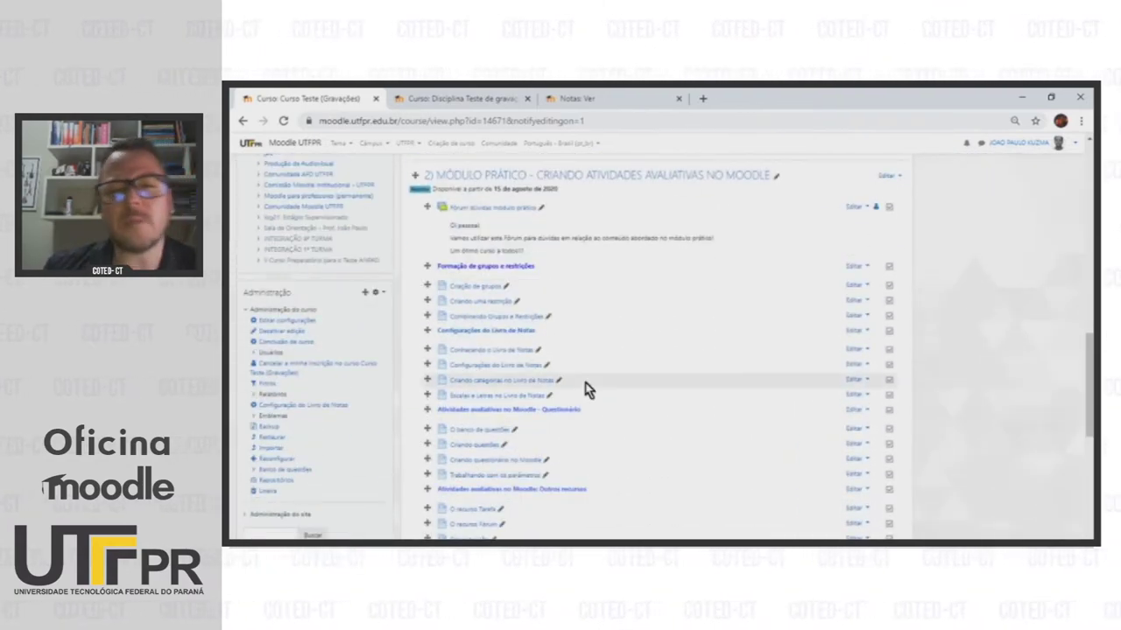
pyautogui.scroll(-6, 586, 389)
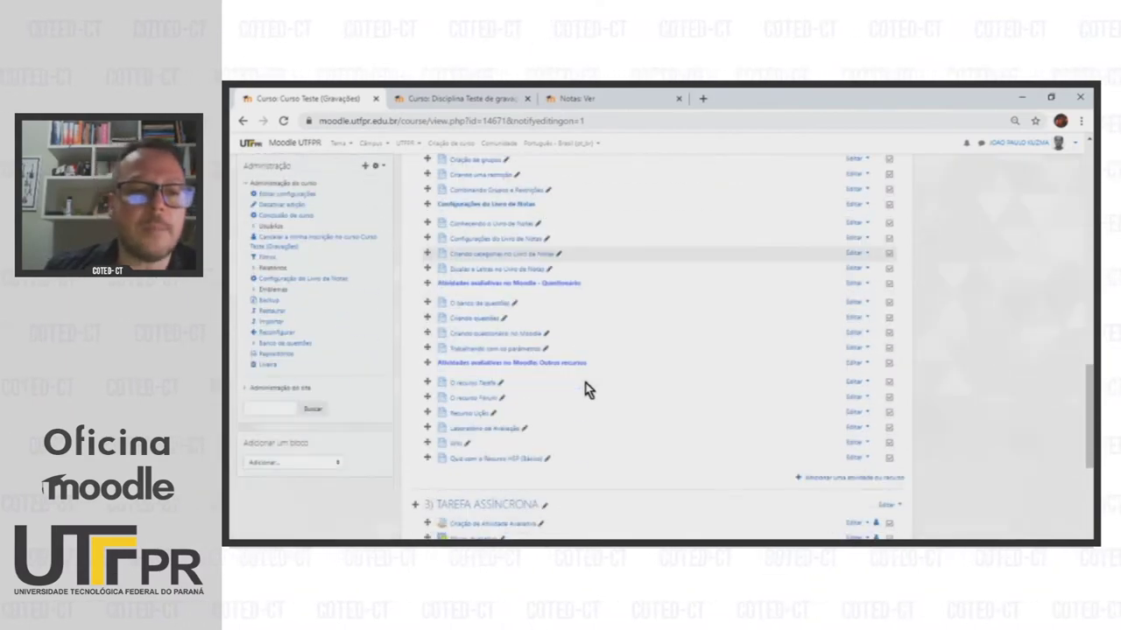
pyautogui.scroll(3, 388, 291)
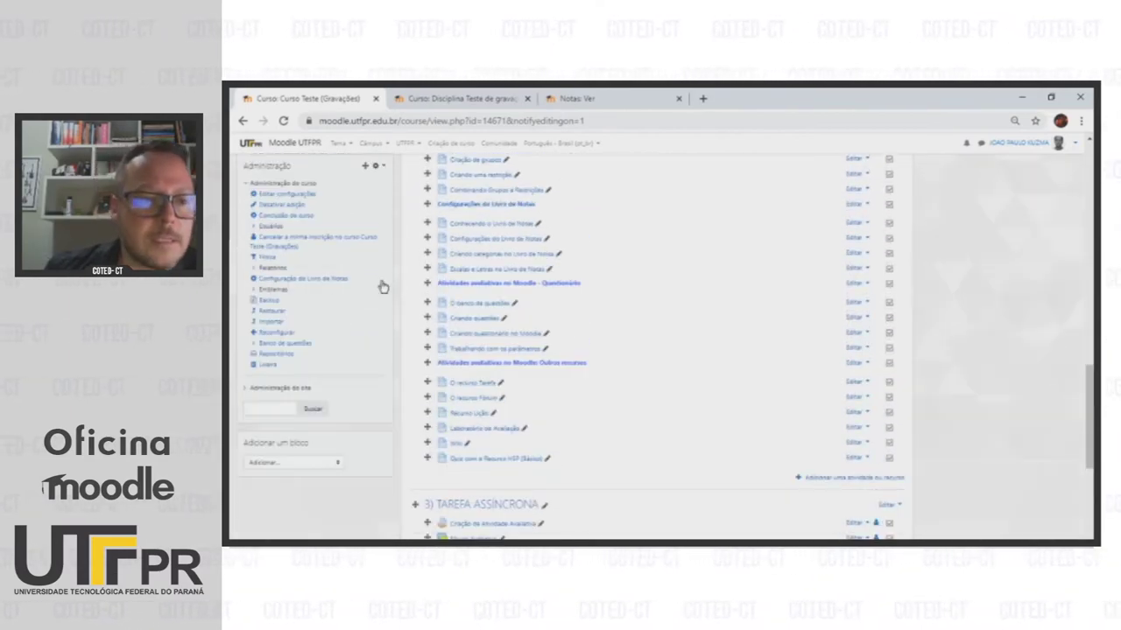
pyautogui.click(334, 280)
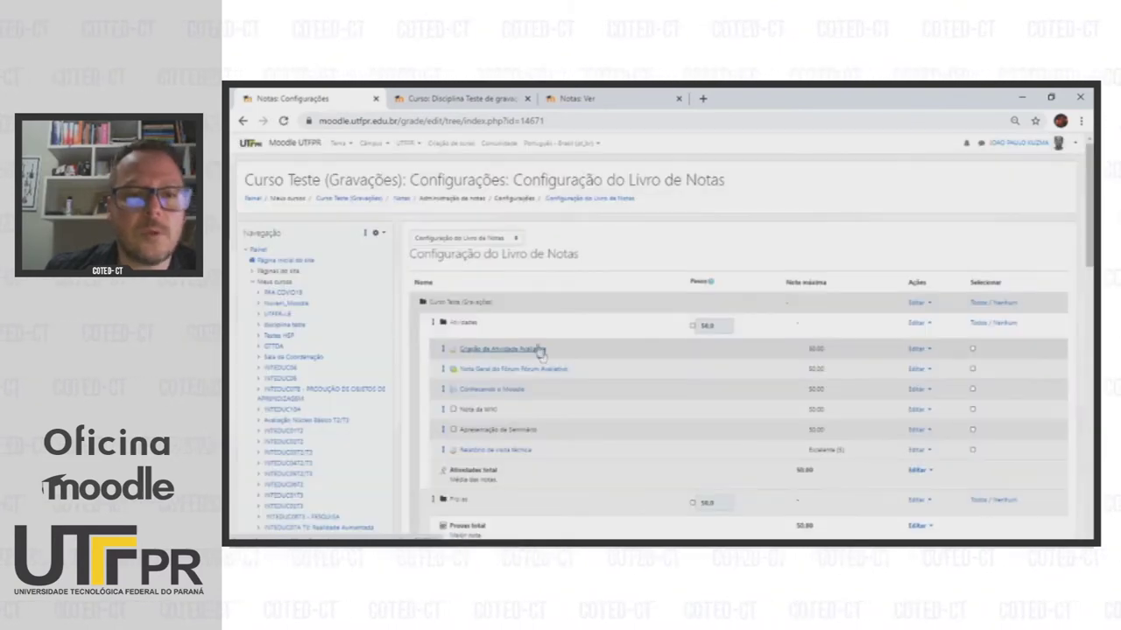
pyautogui.click(512, 239)
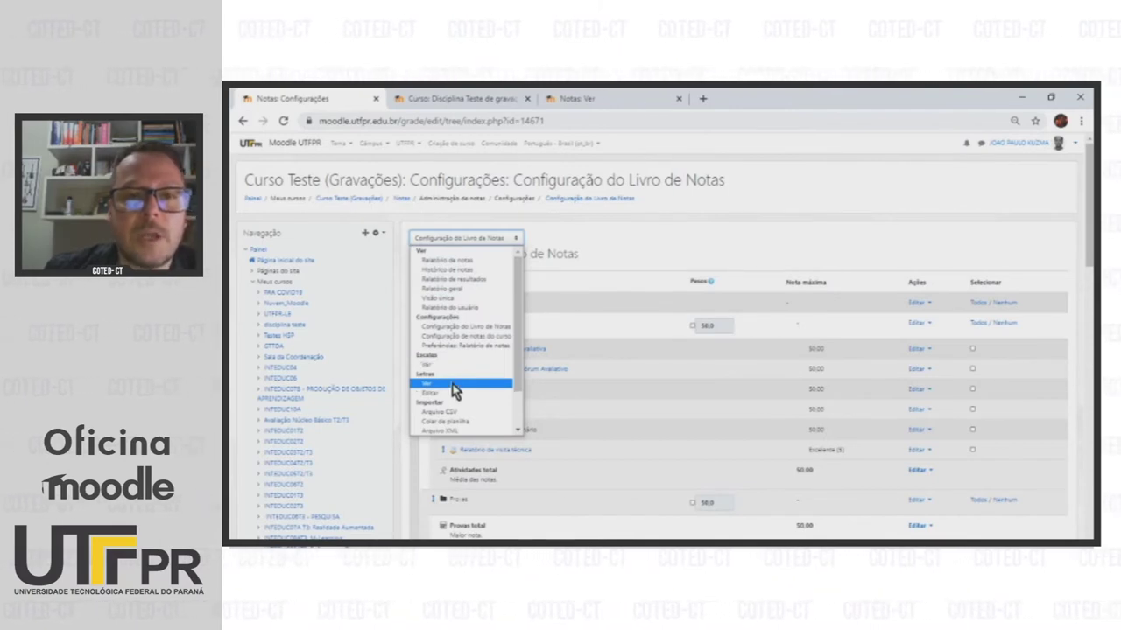
pyautogui.click(691, 255)
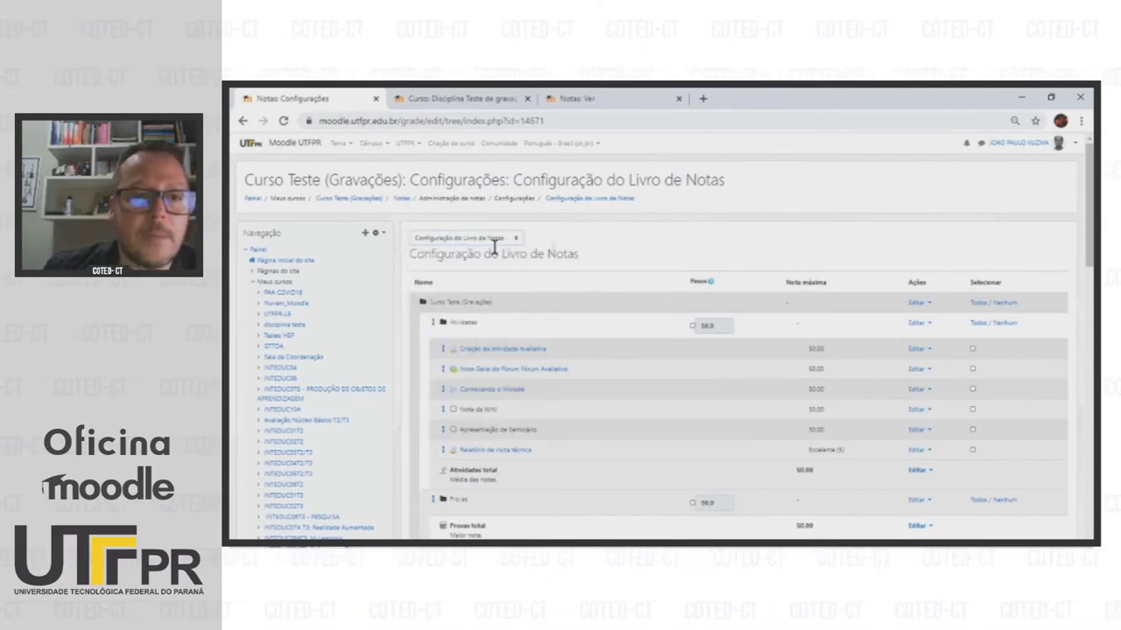
# Return to the course page and open the settings of the Relatório de visita técnica assignment
pyautogui.click(372, 201)
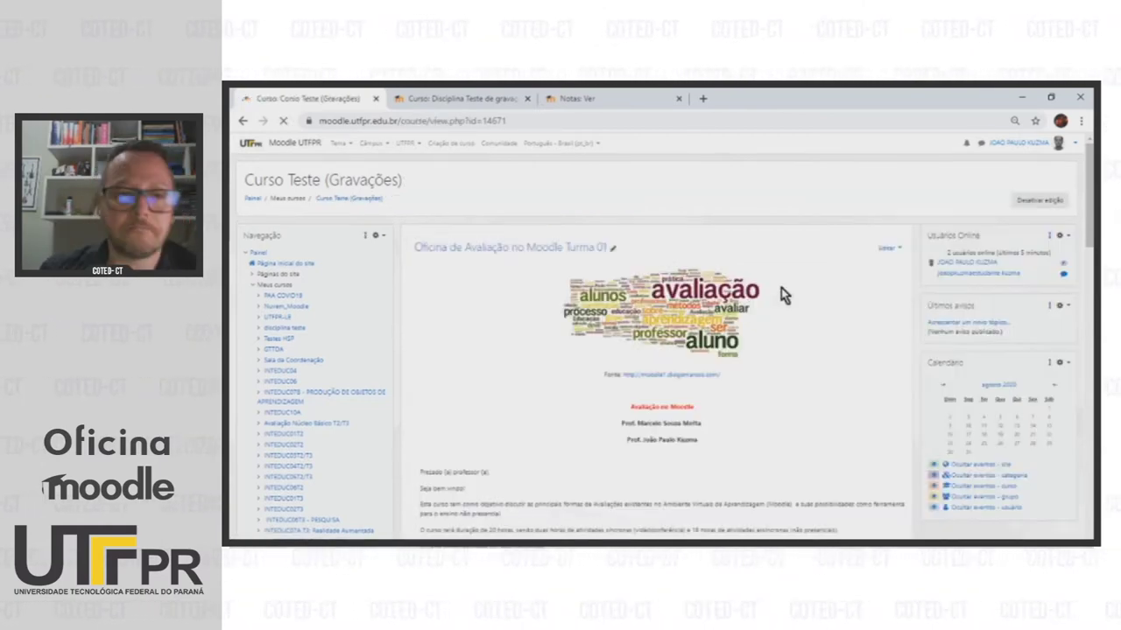
pyautogui.scroll(-10, 781, 288)
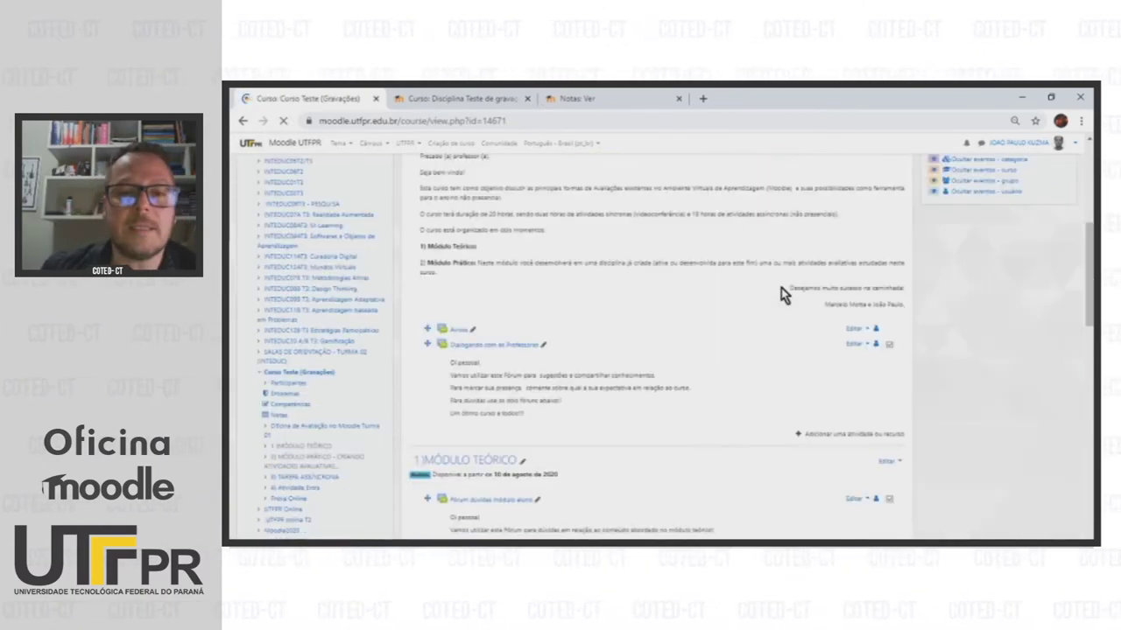
pyautogui.scroll(-10, 781, 288)
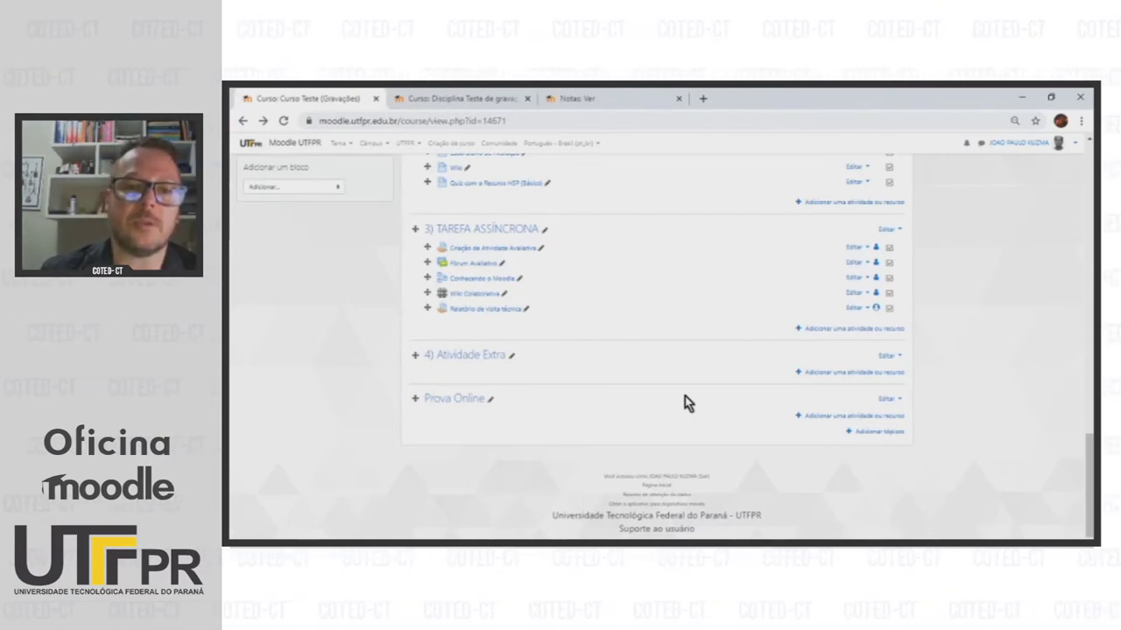
pyautogui.click(854, 308)
pyautogui.click(828, 330)
pyautogui.scroll(-8, 708, 348)
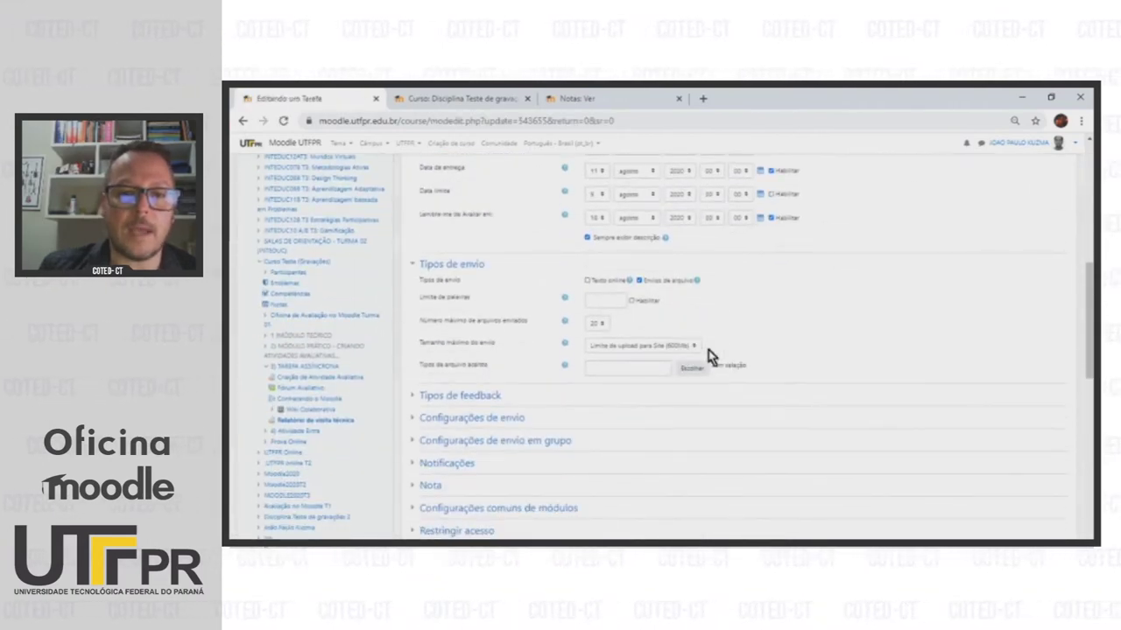
# Set the assignment's grade type to Escala, using Default competence scale
pyautogui.scroll(-3, 709, 354)
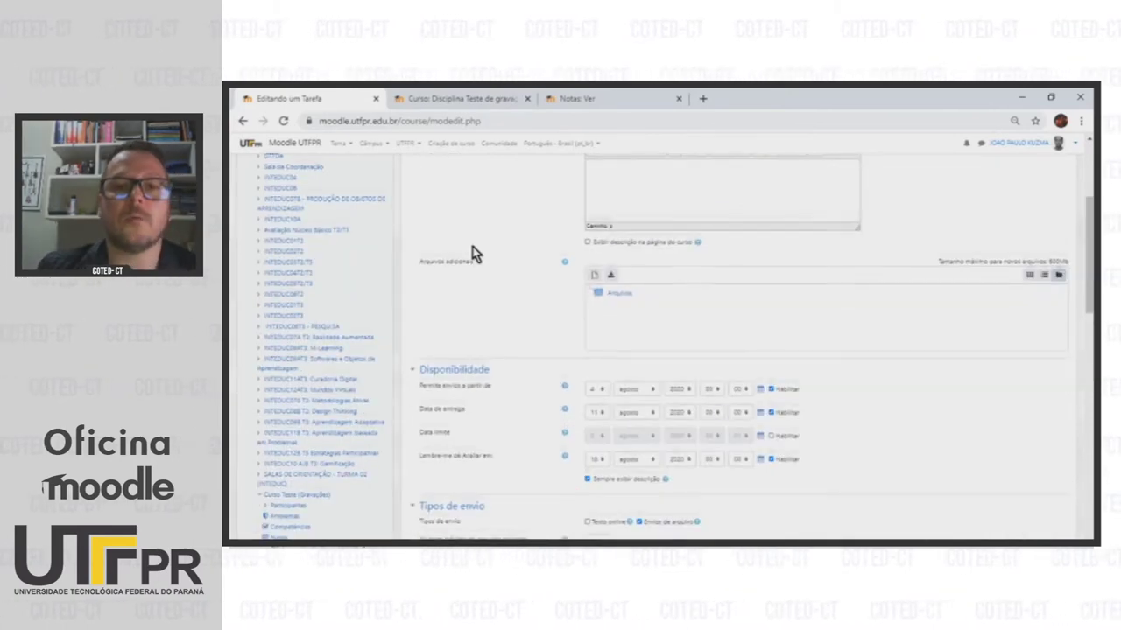
pyautogui.scroll(-5, 473, 254)
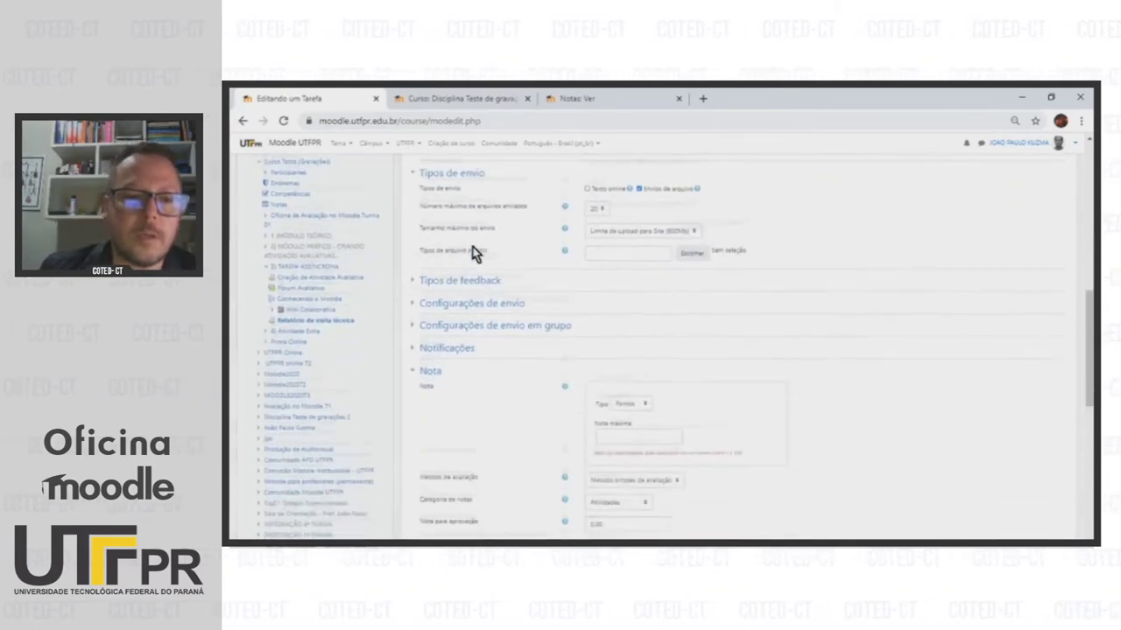
pyautogui.scroll(-1, 428, 272)
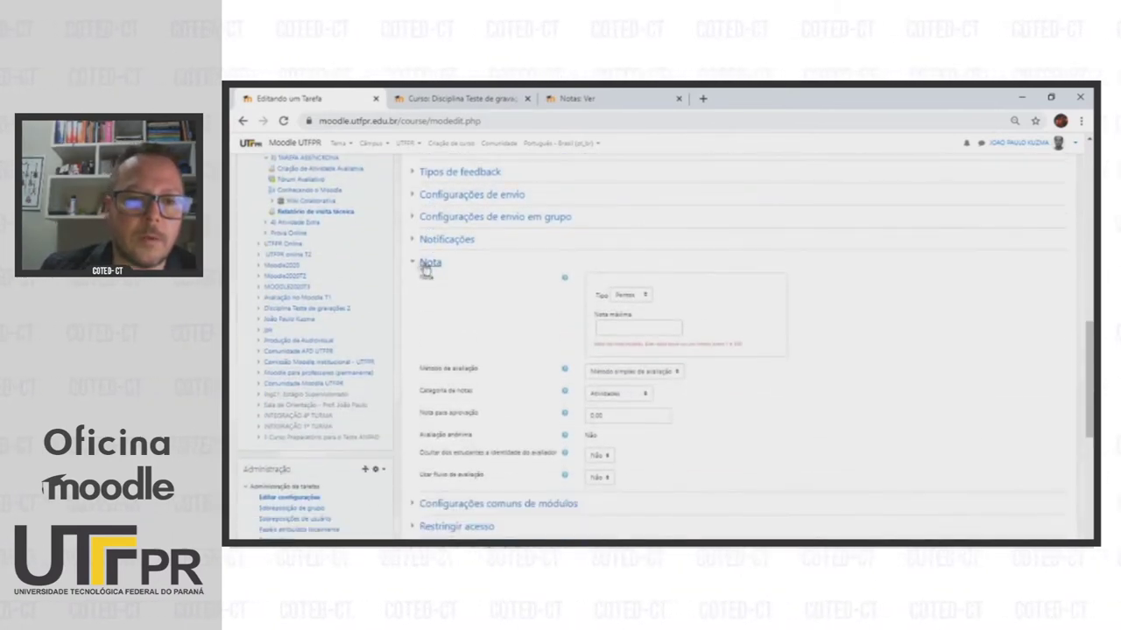
pyautogui.click(640, 297)
pyautogui.click(632, 318)
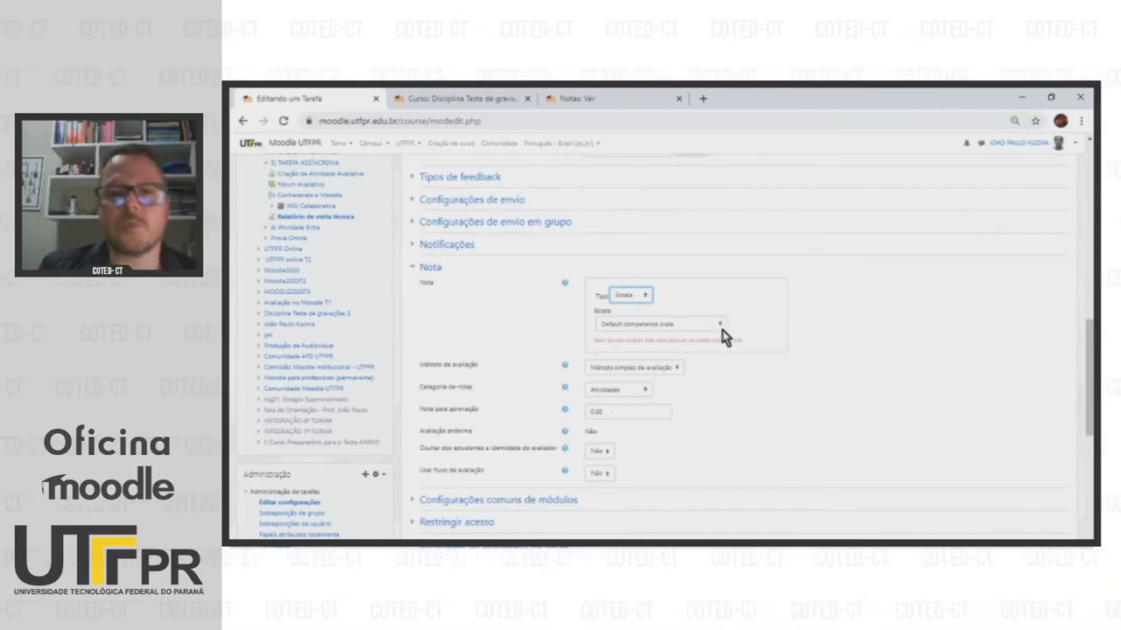
pyautogui.click(701, 323)
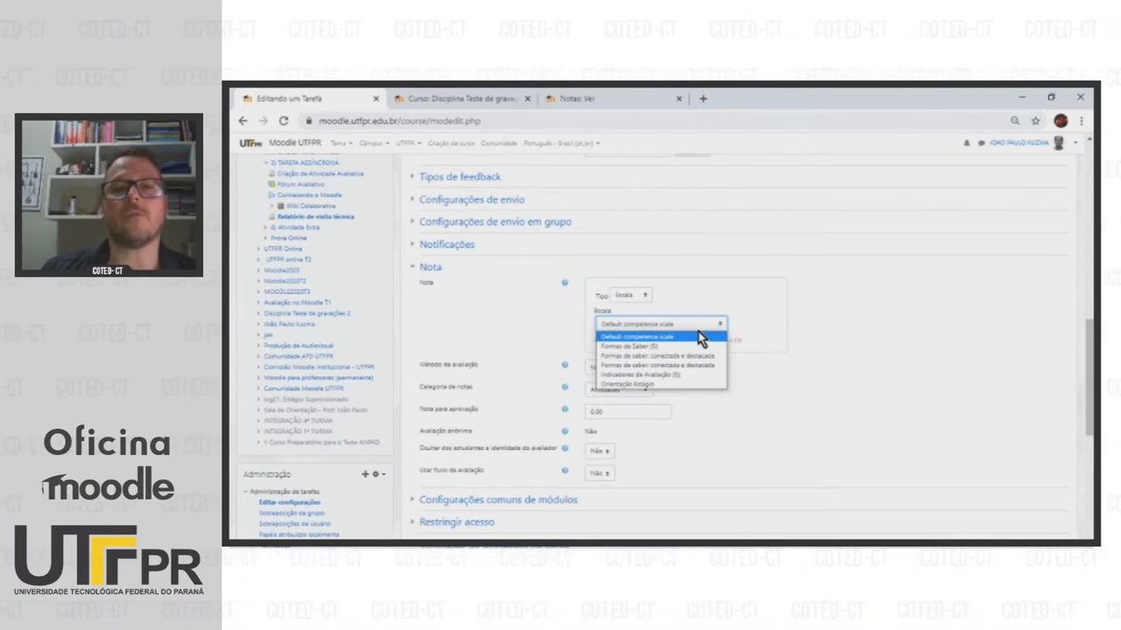
pyautogui.click(701, 338)
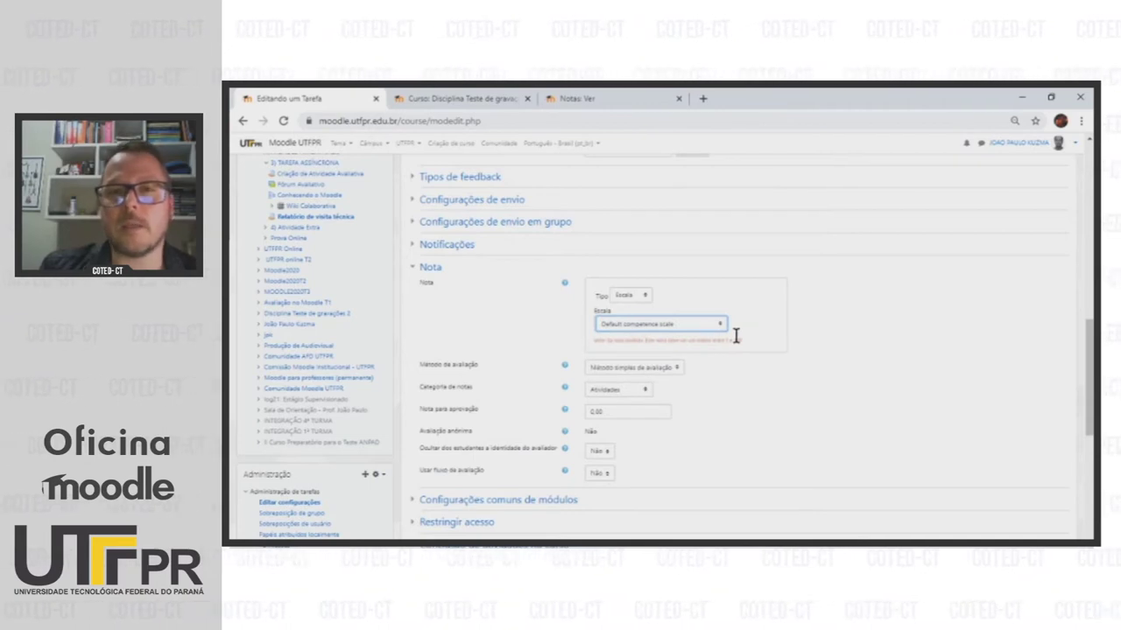
# Open the gradebook setup of Disciplina Teste de gravações 2 and view the course's scales
pyautogui.click(446, 100)
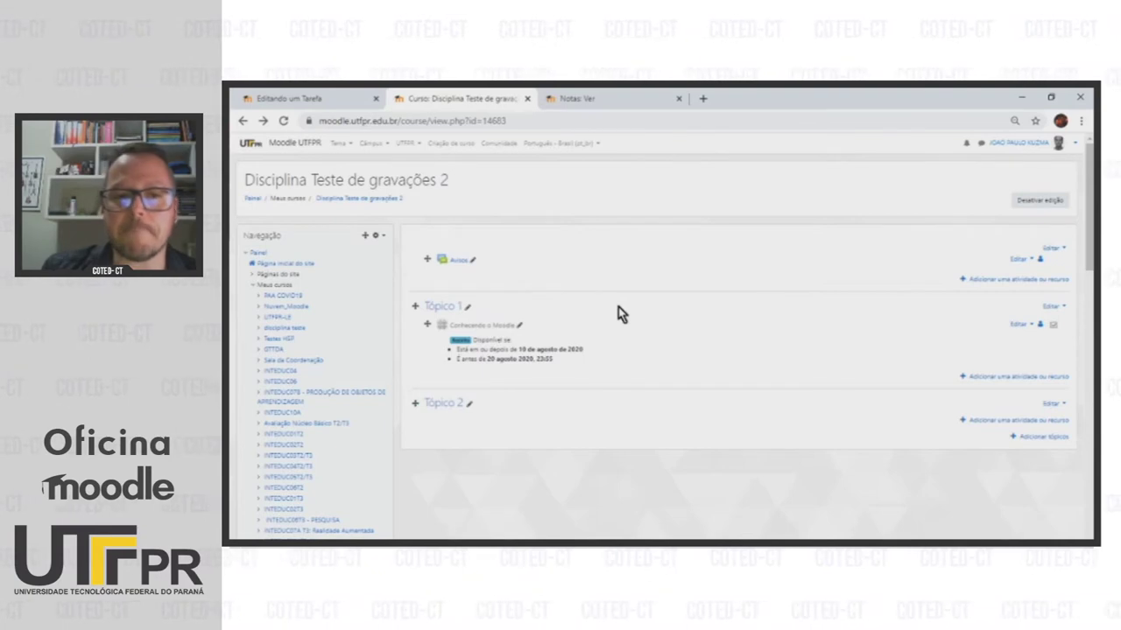
pyautogui.scroll(-10, 618, 306)
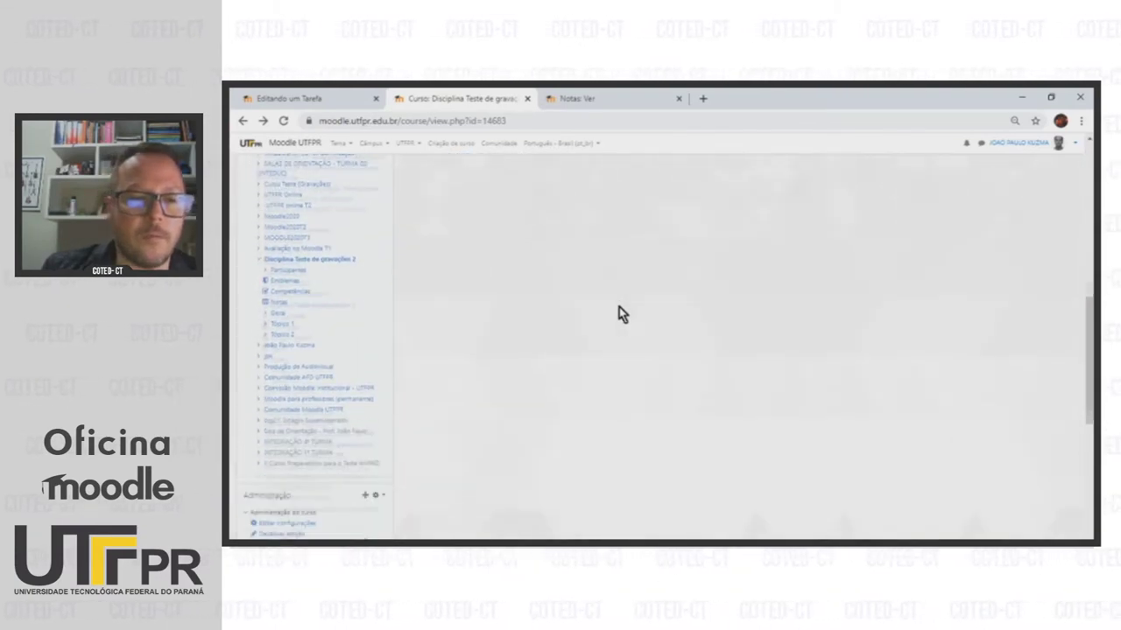
pyautogui.scroll(-3, 618, 314)
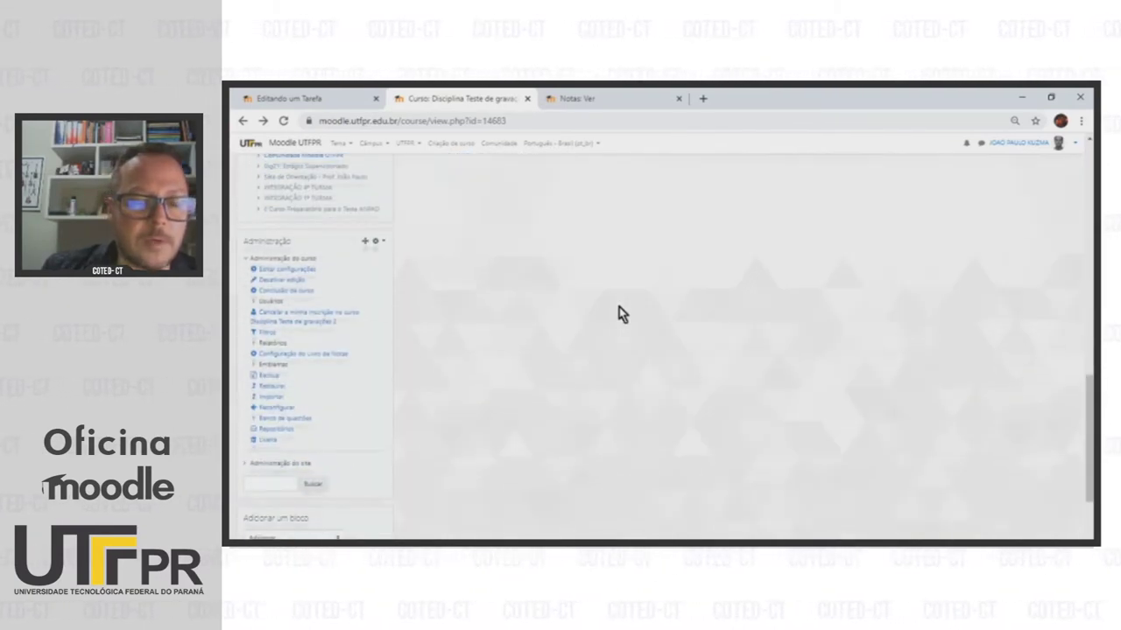
pyautogui.click(332, 355)
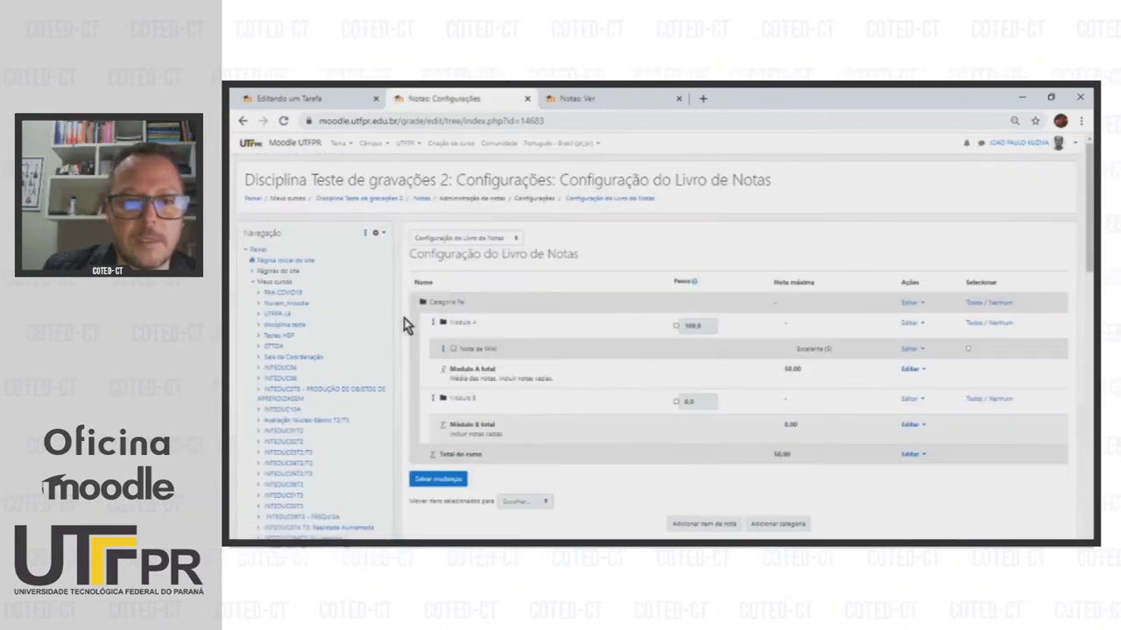
pyautogui.click(494, 239)
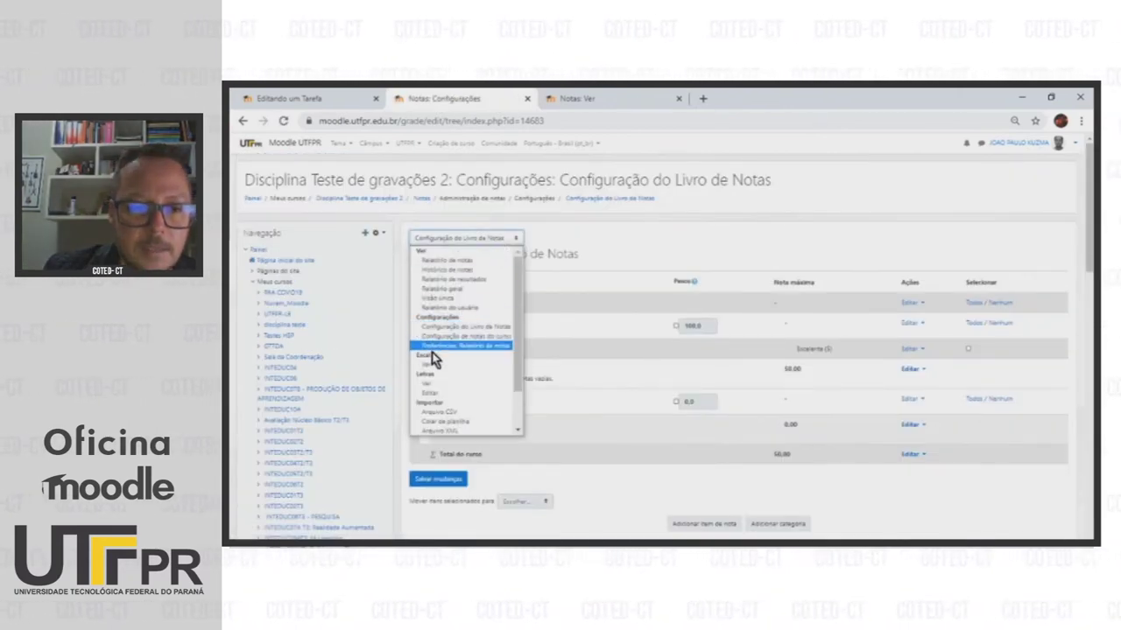
pyautogui.click(435, 362)
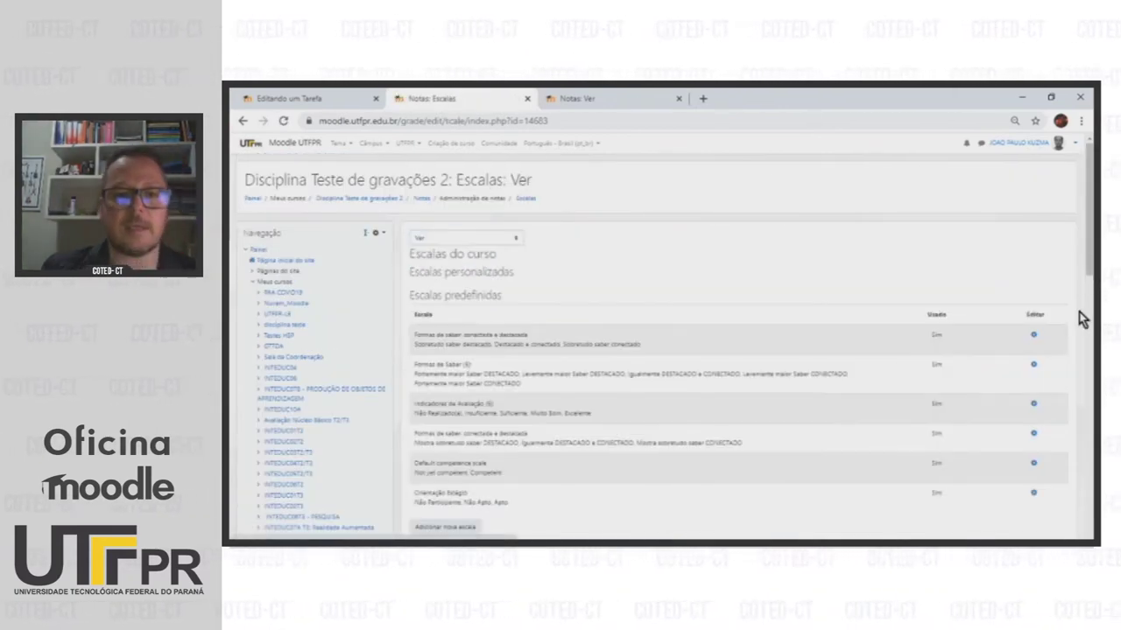
# Compare the scale options offered in the assignment's grade settings with the predefined scales of Disciplina Teste de gravações 2
pyautogui.click(312, 99)
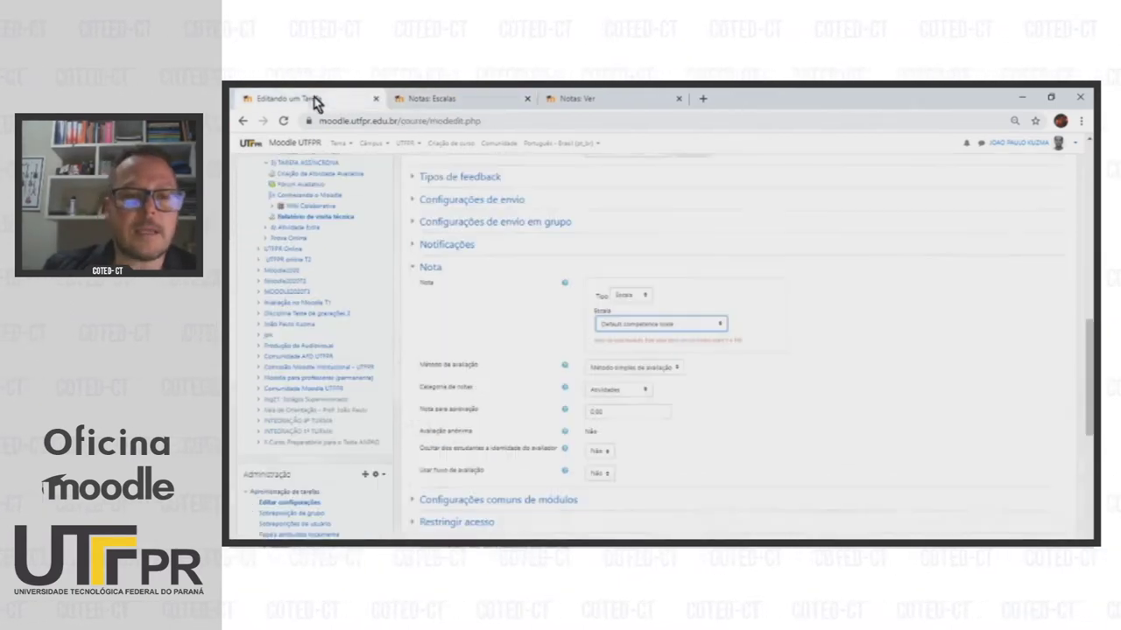
pyautogui.click(687, 326)
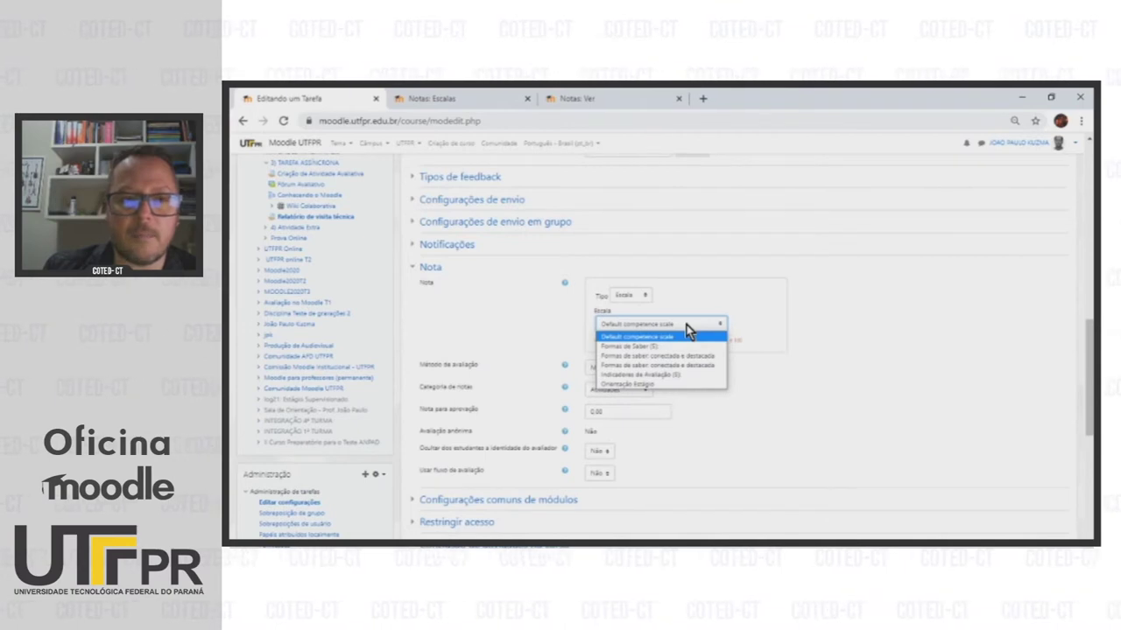
pyautogui.click(688, 326)
pyautogui.click(422, 99)
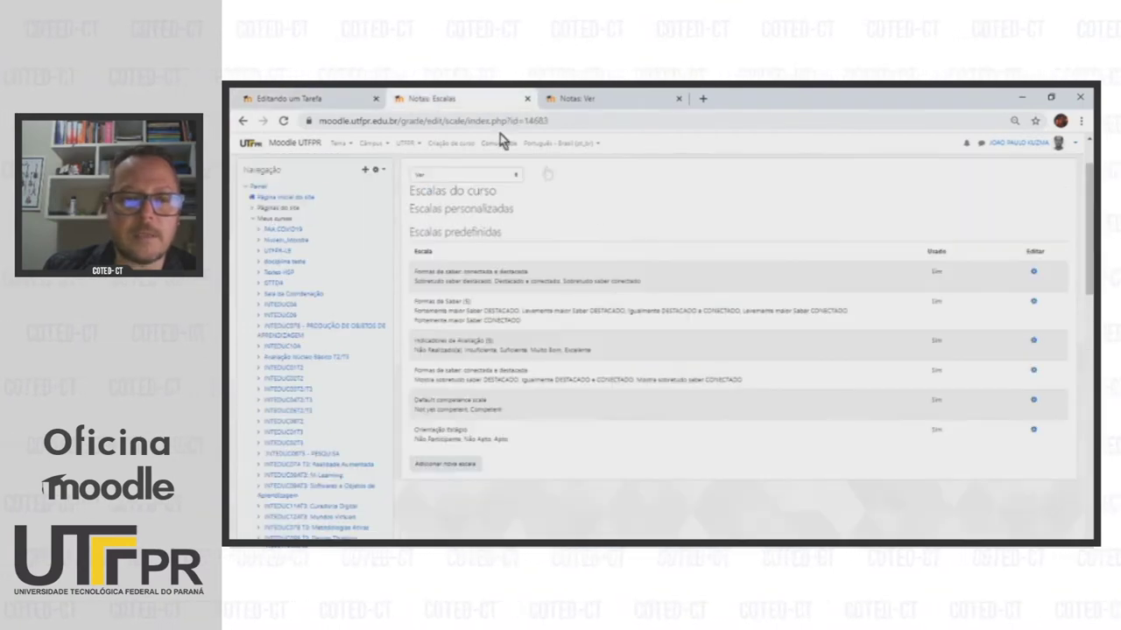
pyautogui.scroll(-1, 667, 278)
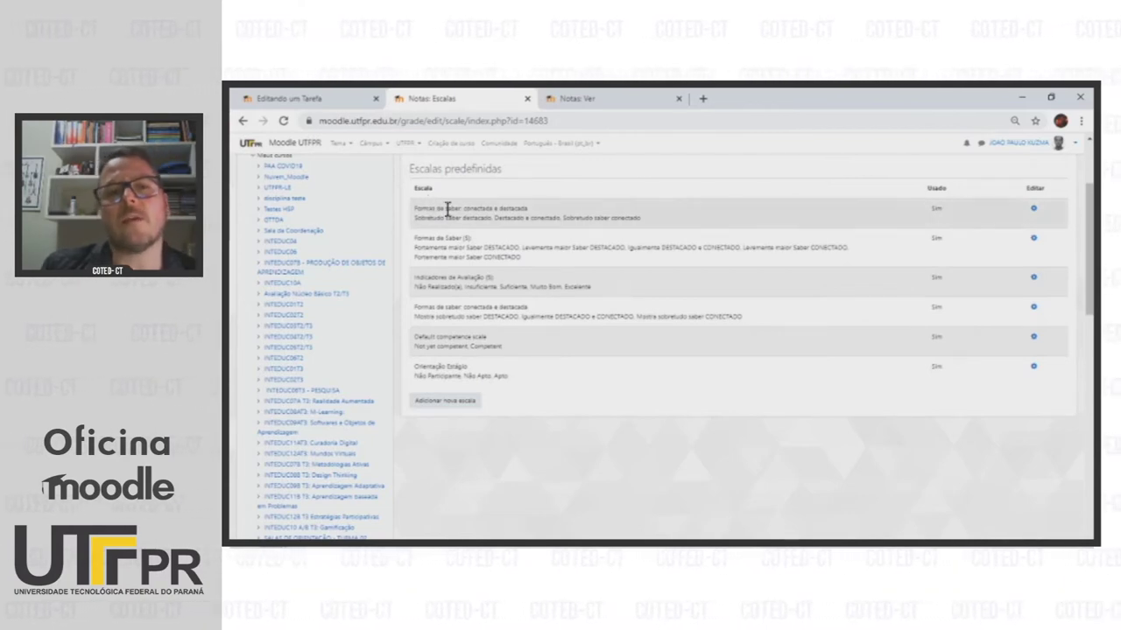
pyautogui.click(450, 402)
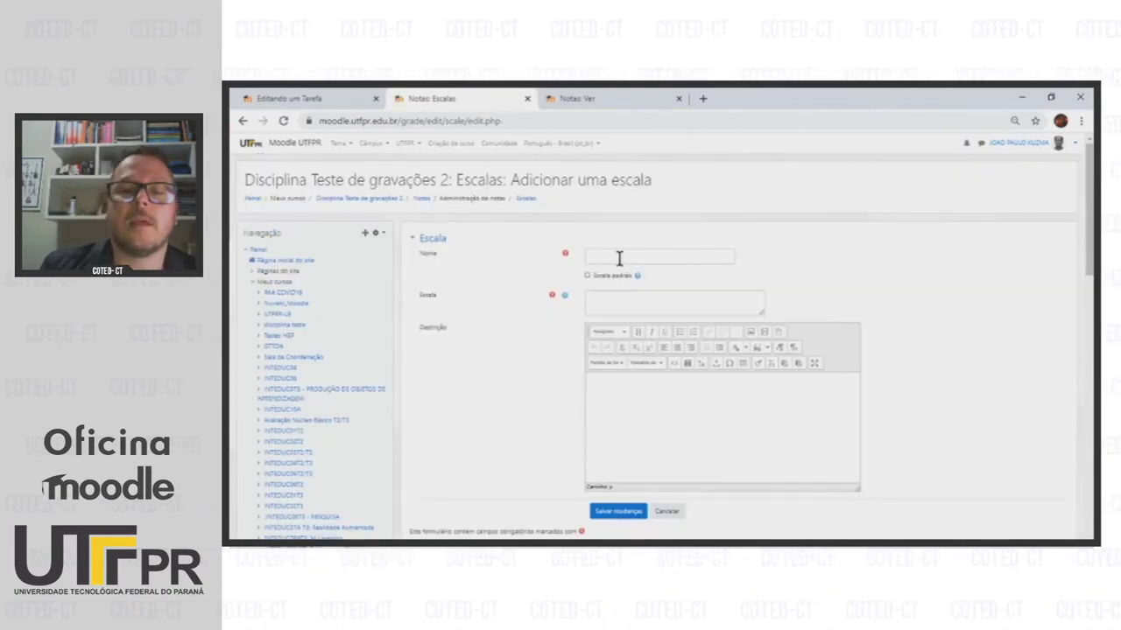
pyautogui.click(609, 304)
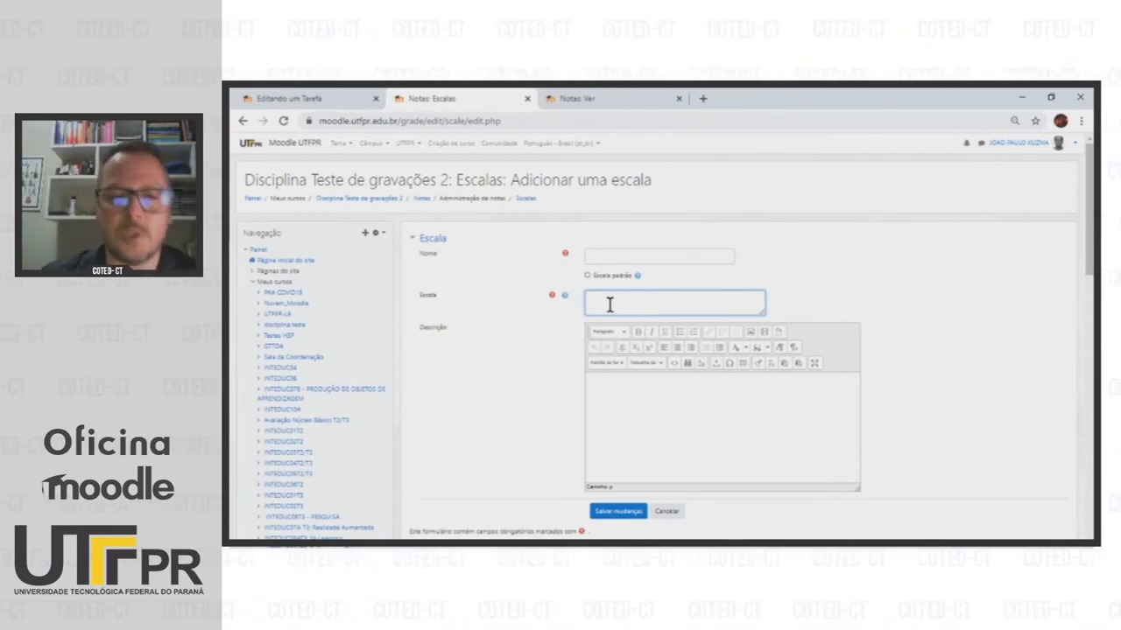
pyautogui.click(609, 514)
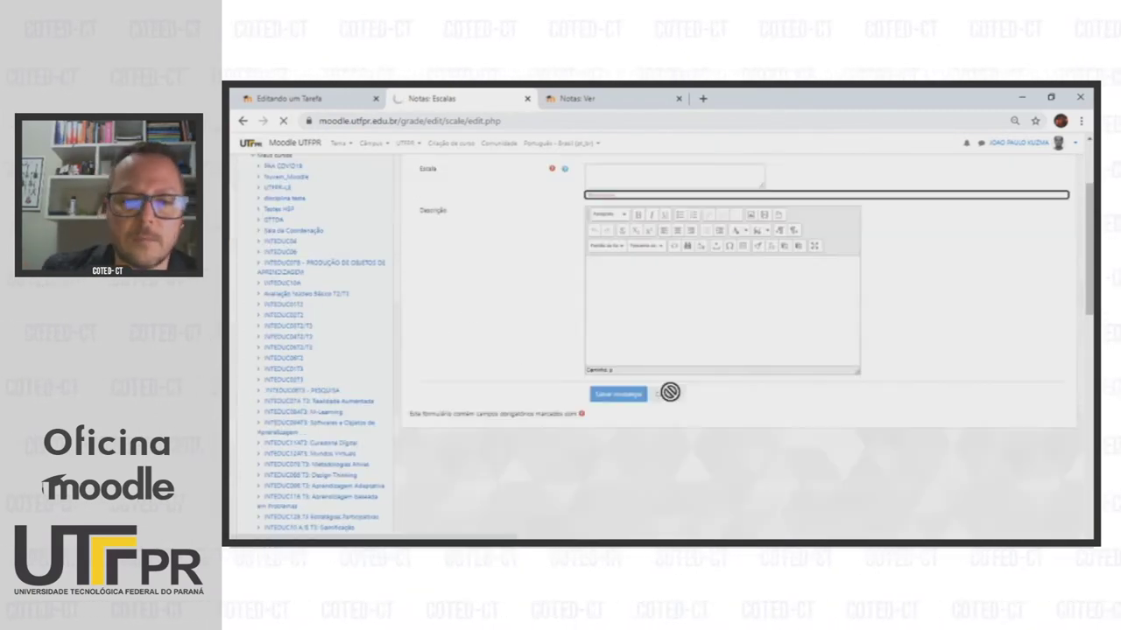
pyautogui.scroll(-4, 648, 395)
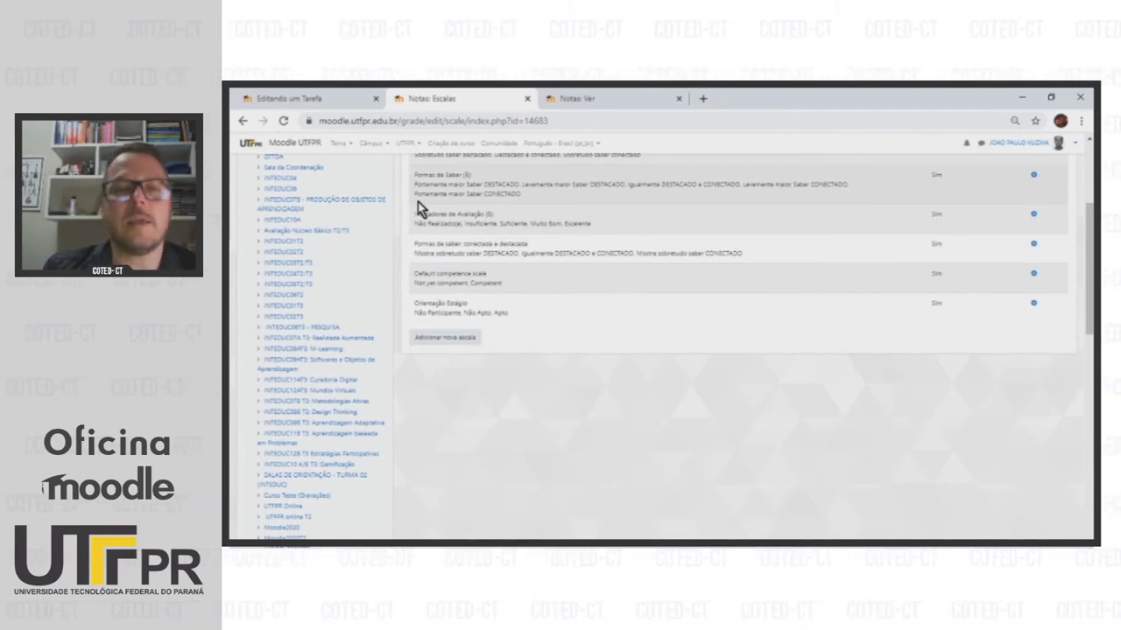
# Set the Relatório de visita técnica assignment's scale to Indicadores de Avaliação (5), and save it, returning to the course
pyautogui.click(312, 102)
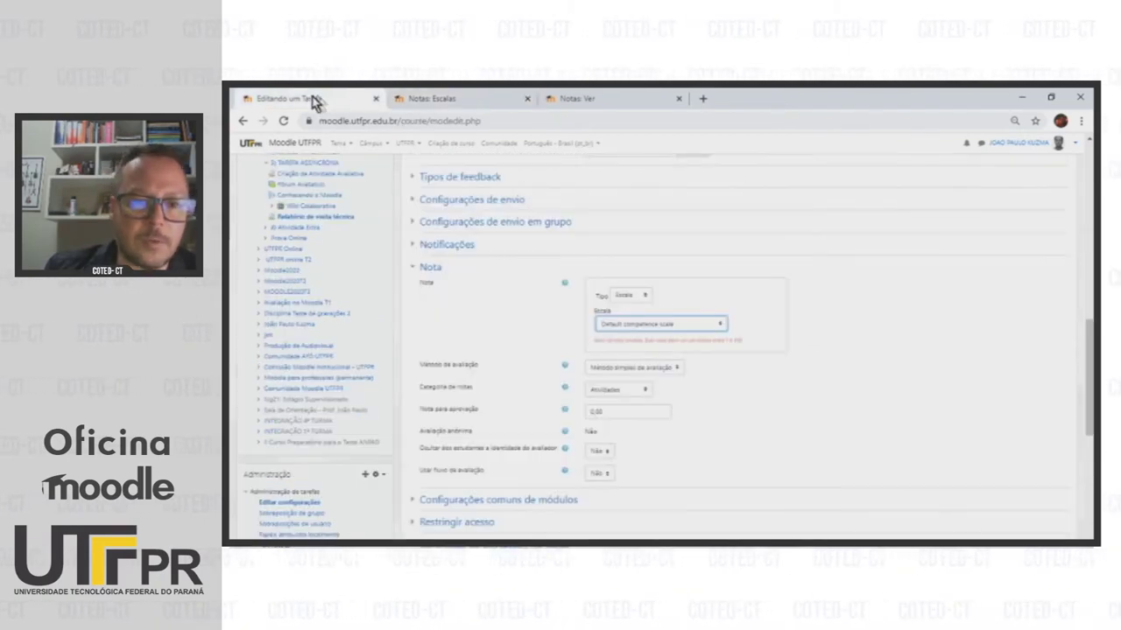
pyautogui.click(709, 324)
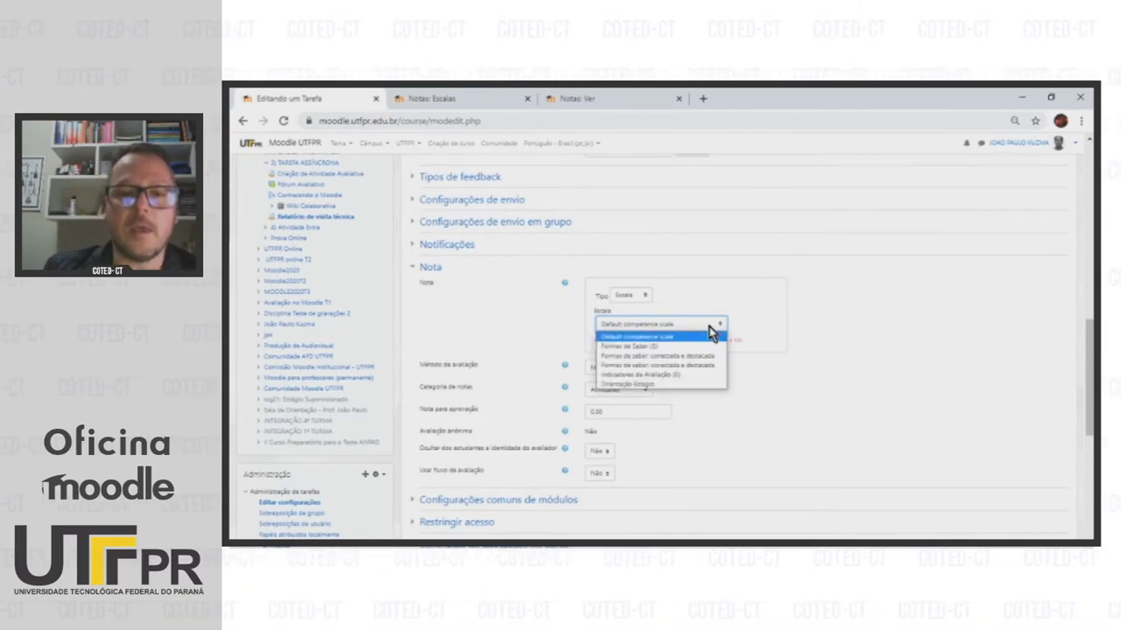
pyautogui.click(678, 374)
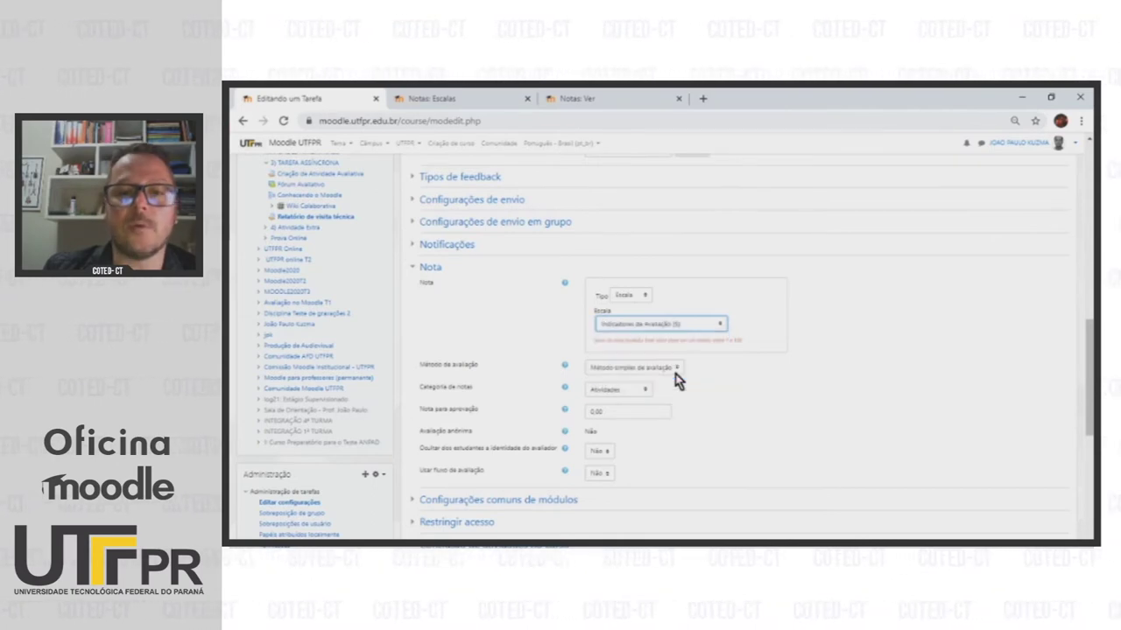
pyautogui.scroll(-3, 652, 369)
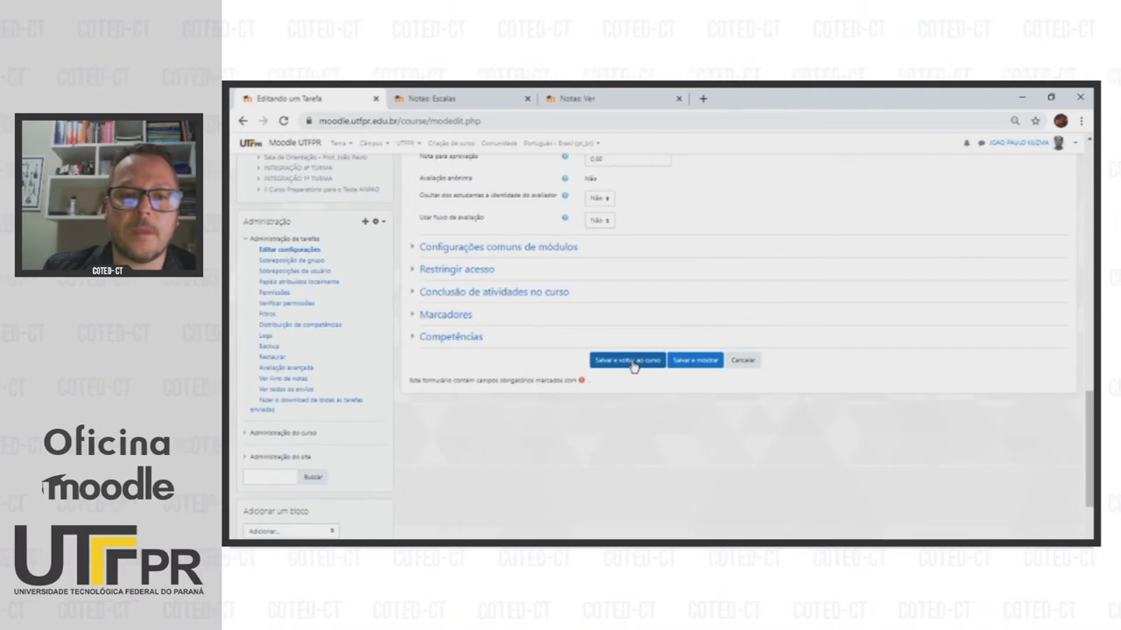
pyautogui.click(632, 363)
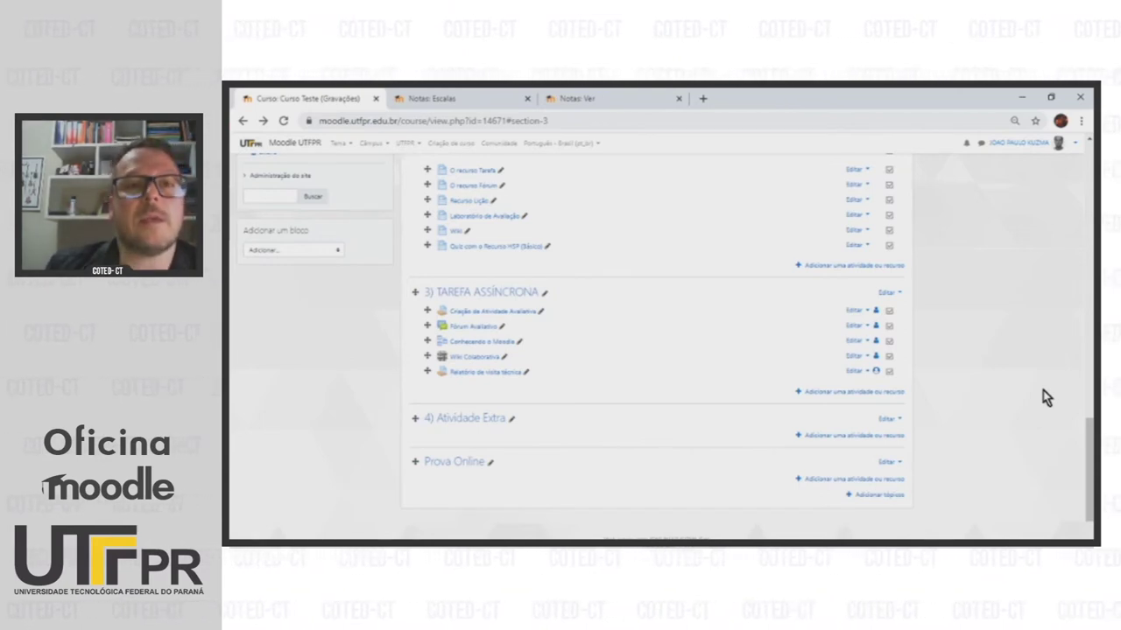
# Open the gradebook setup of Curso Teste (Gravações) and review the grade items and their maximum grades
pyautogui.scroll(5, 713, 350)
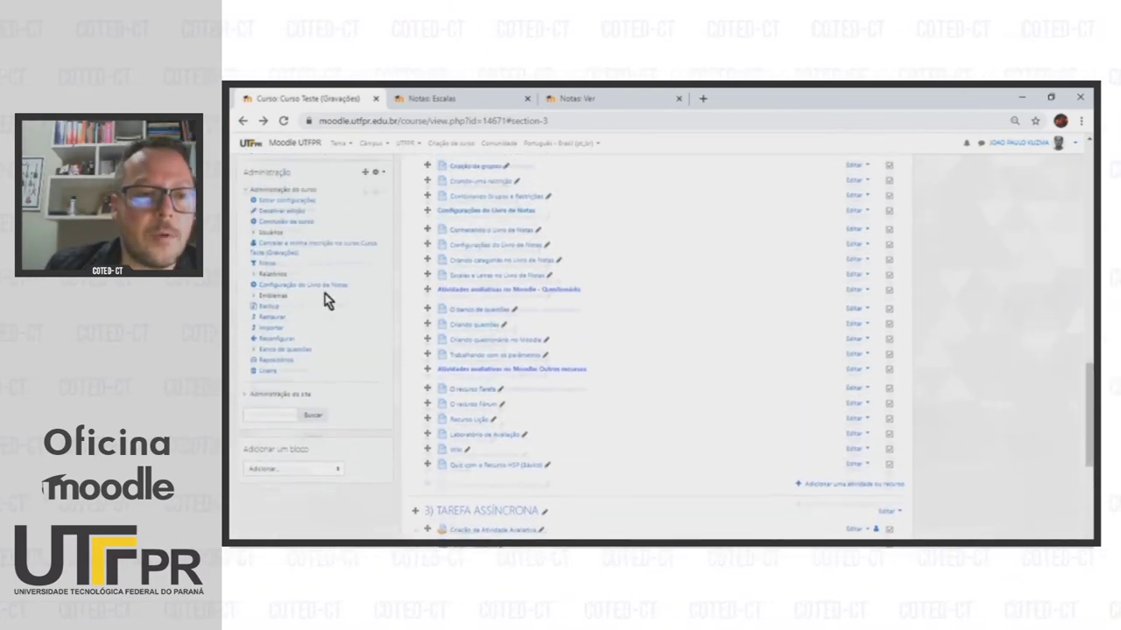
pyautogui.click(331, 320)
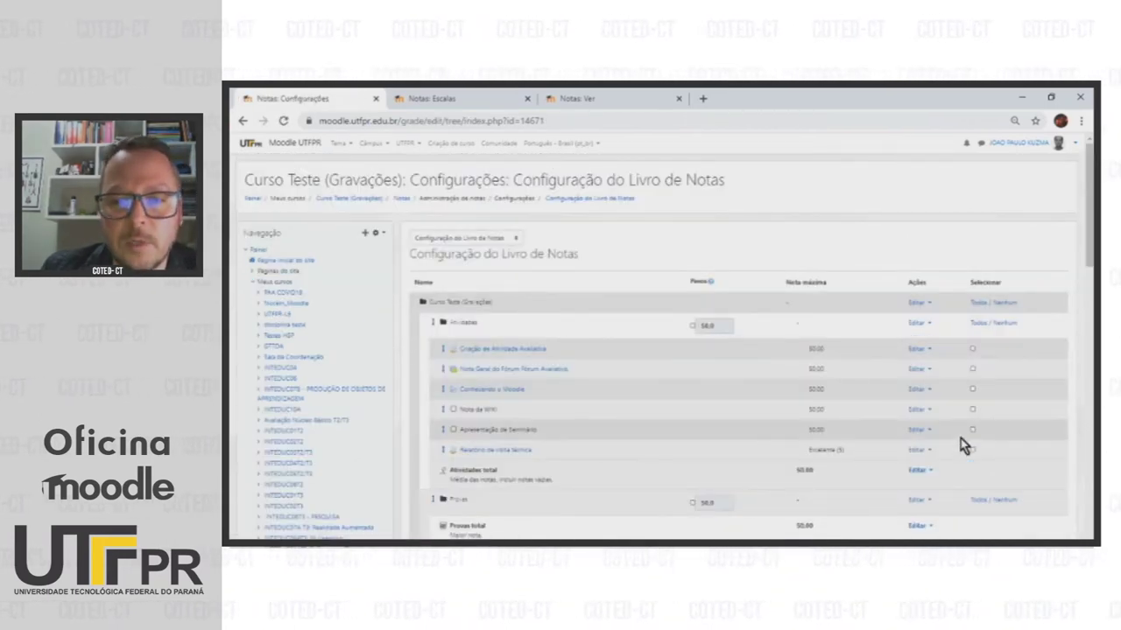
pyautogui.scroll(-3, 963, 445)
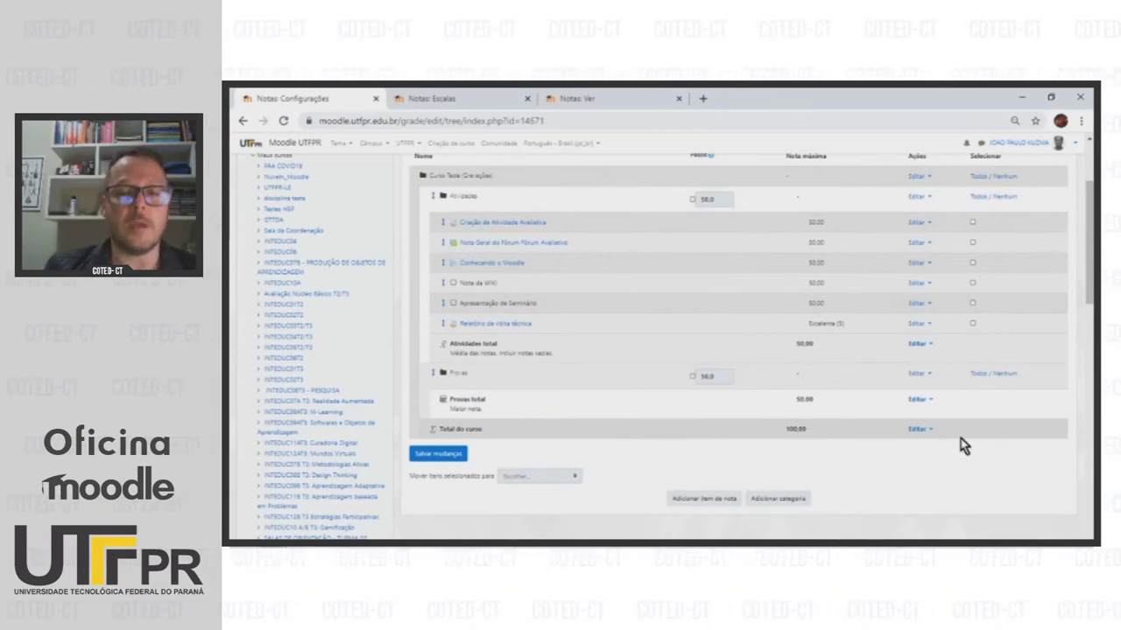
pyautogui.scroll(2, 961, 444)
pyautogui.scroll(-2, 961, 445)
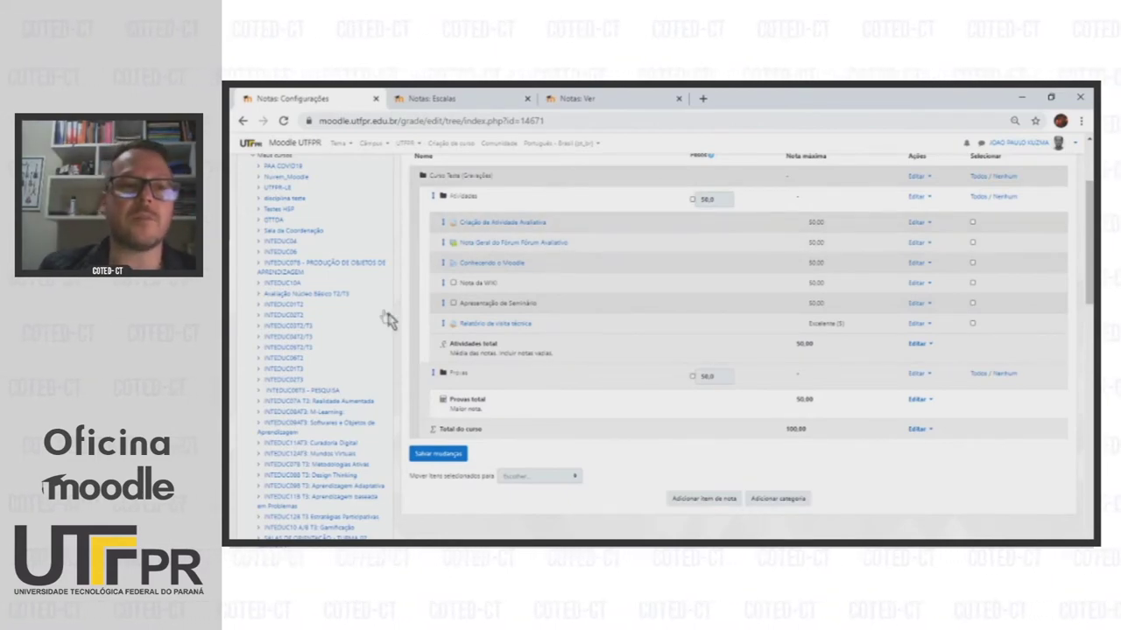
# Open the course's grader report and examine the Relatório de visita técnica column
pyautogui.scroll(3, 383, 318)
pyautogui.scroll(-10, 374, 317)
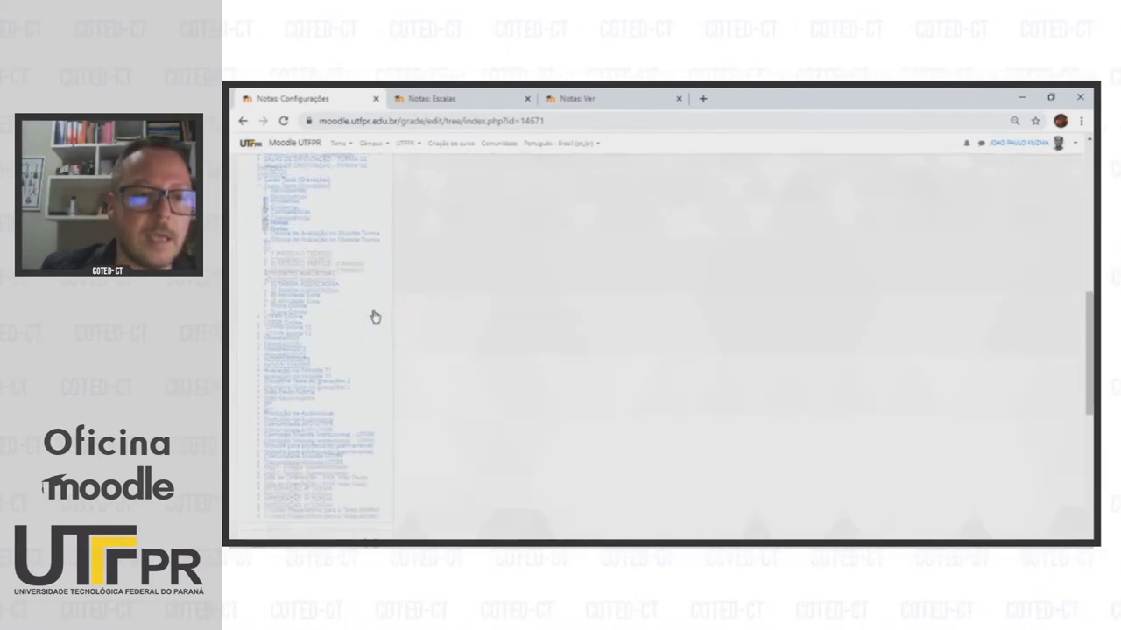
pyautogui.click(279, 224)
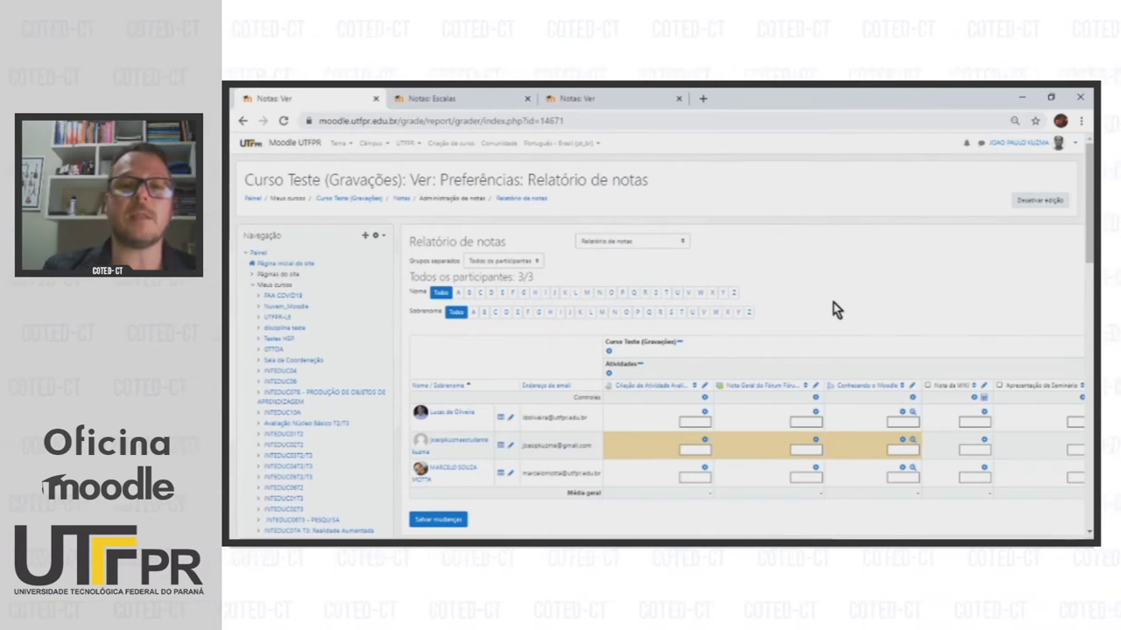
pyautogui.scroll(-3, 834, 310)
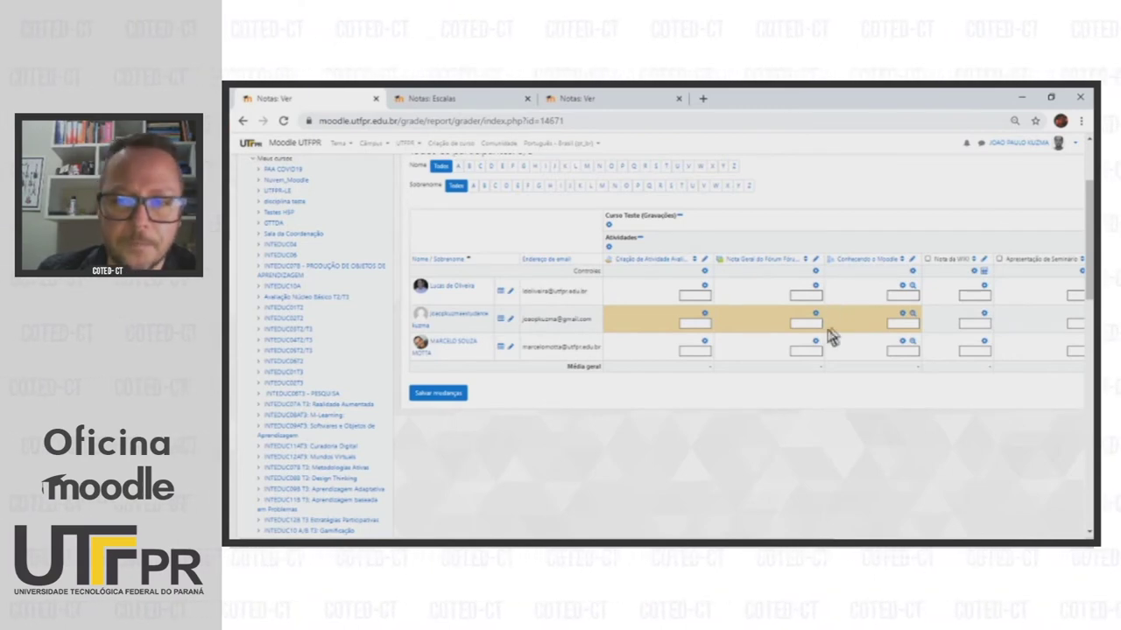
pyautogui.hscroll(5, 467, 261)
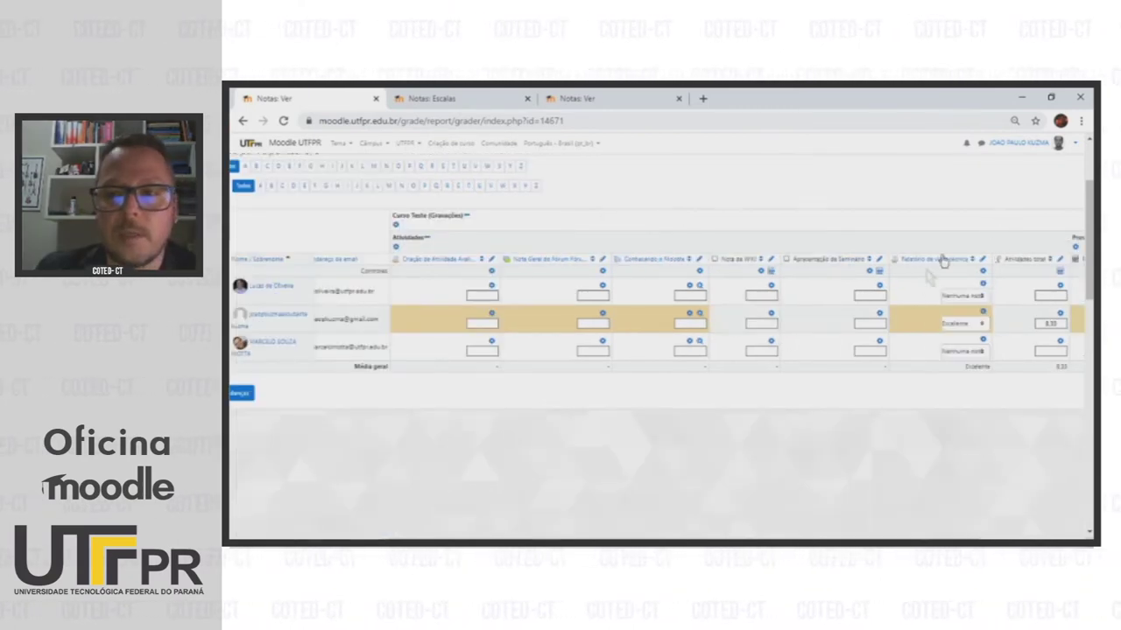
pyautogui.scroll(2, 1075, 262)
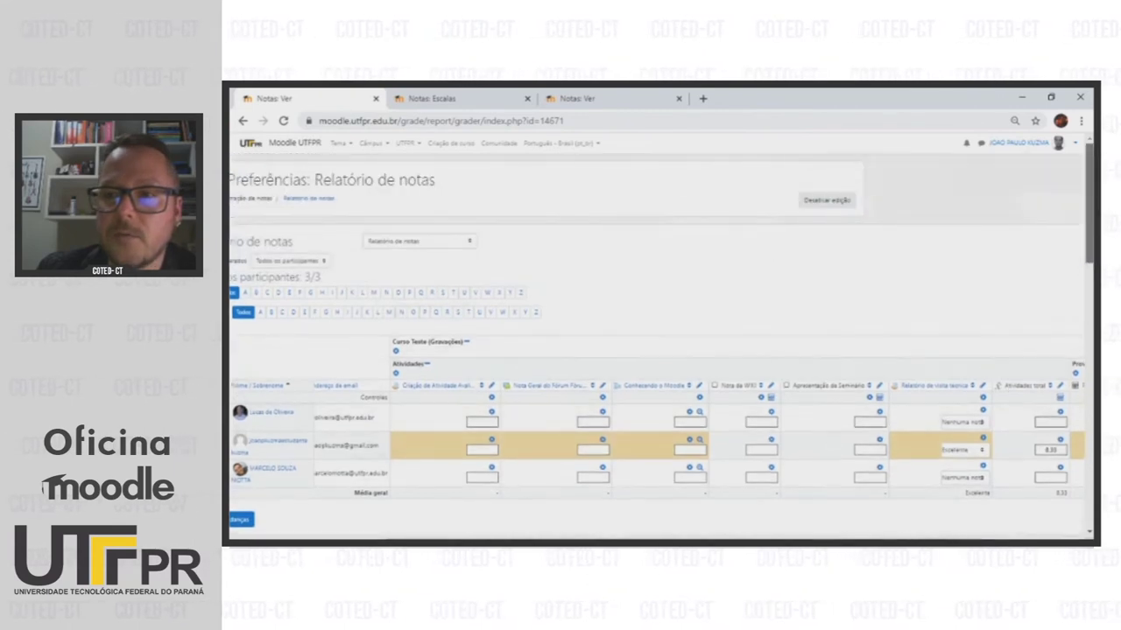
# Turn editing off in the grader report to view the plain grades, and turn it back on
pyautogui.click(816, 206)
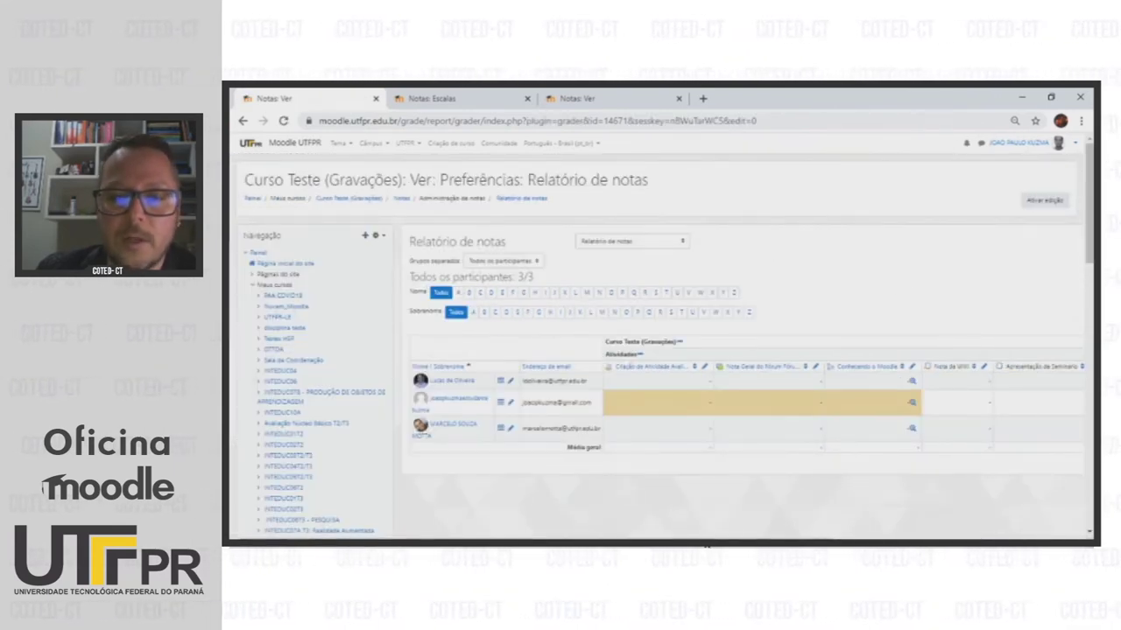
pyautogui.hscroll(6, 656, 368)
pyautogui.hscroll(-6, 753, 525)
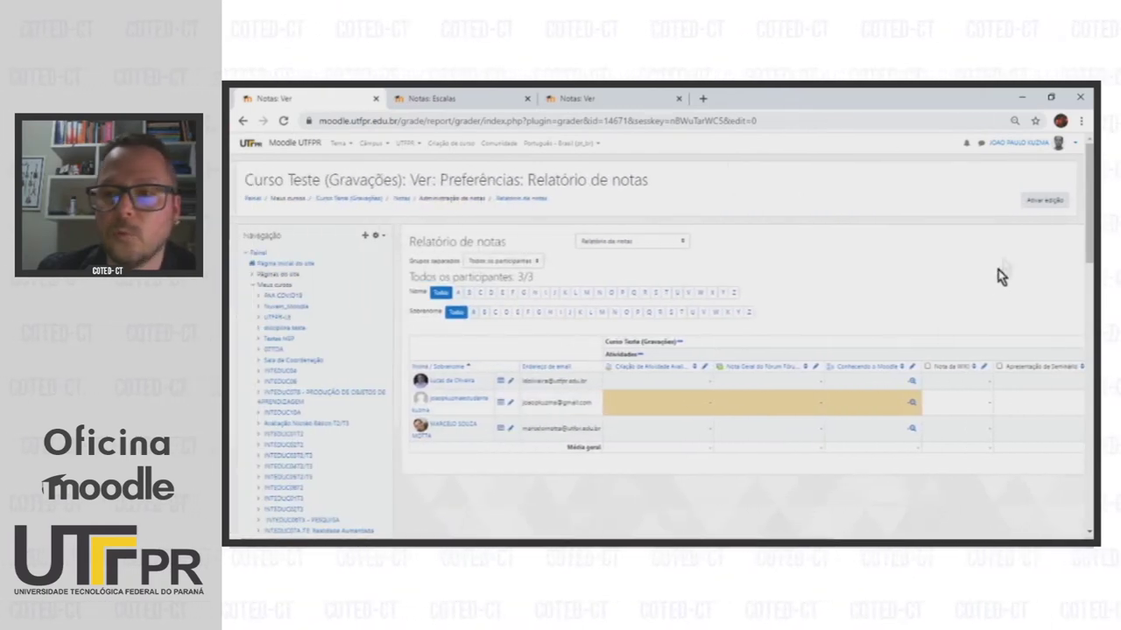
pyautogui.click(1044, 201)
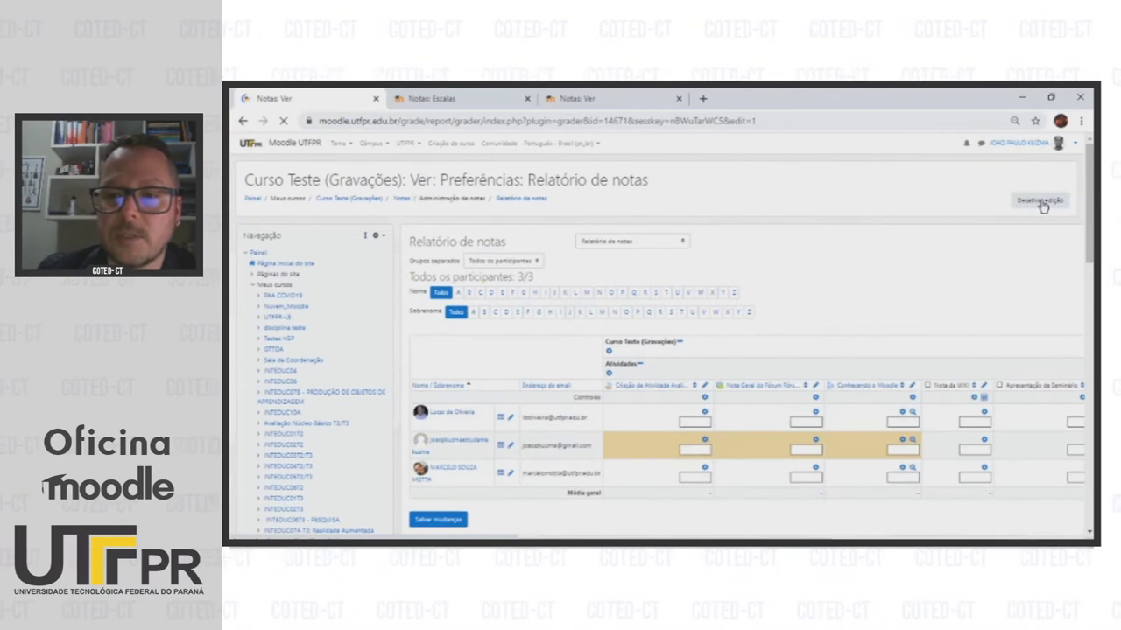
# Set the highlighted student's Relatório de visita técnica grade to Nenhuma nota, save, and check the recalculated totals
pyautogui.scroll(-3, 1090, 217)
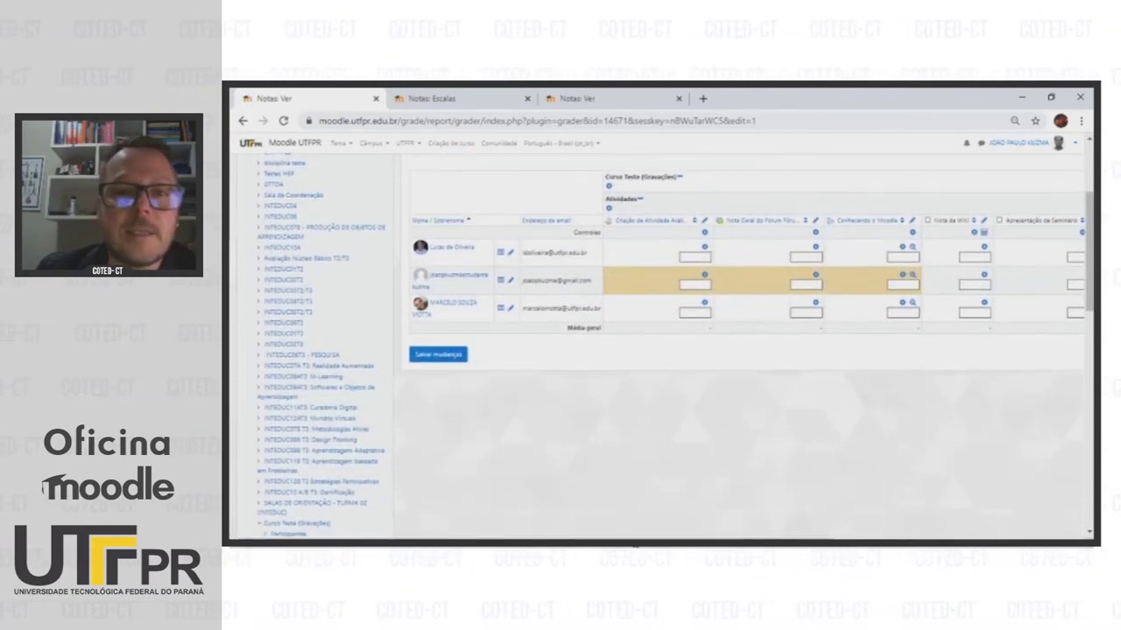
pyautogui.hscroll(5, 665, 350)
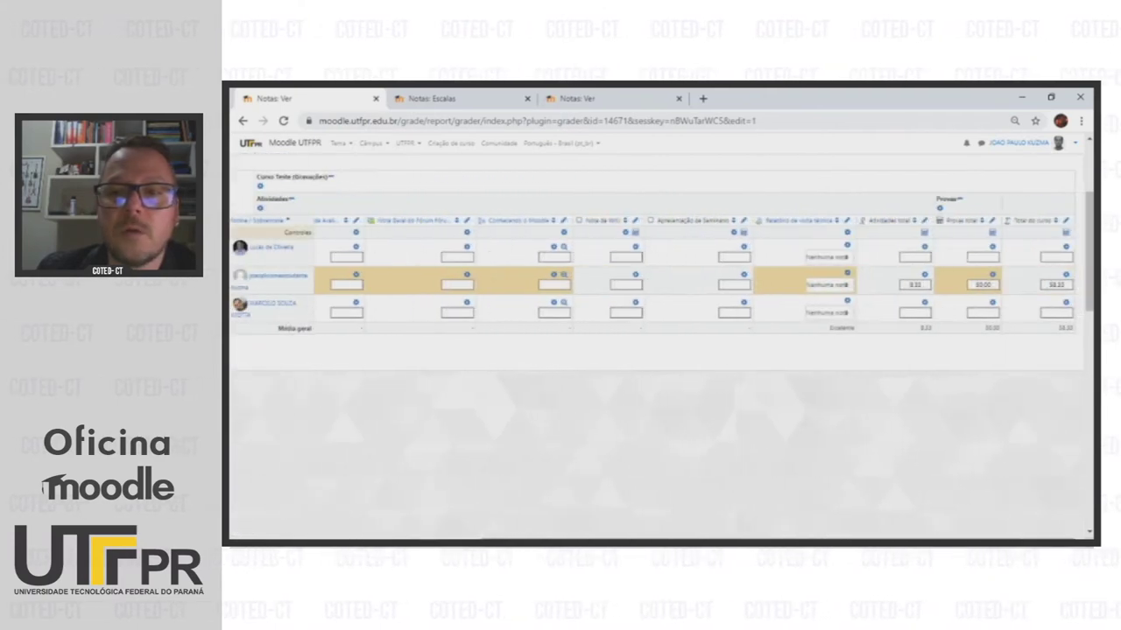
pyautogui.hscroll(-4, 656, 350)
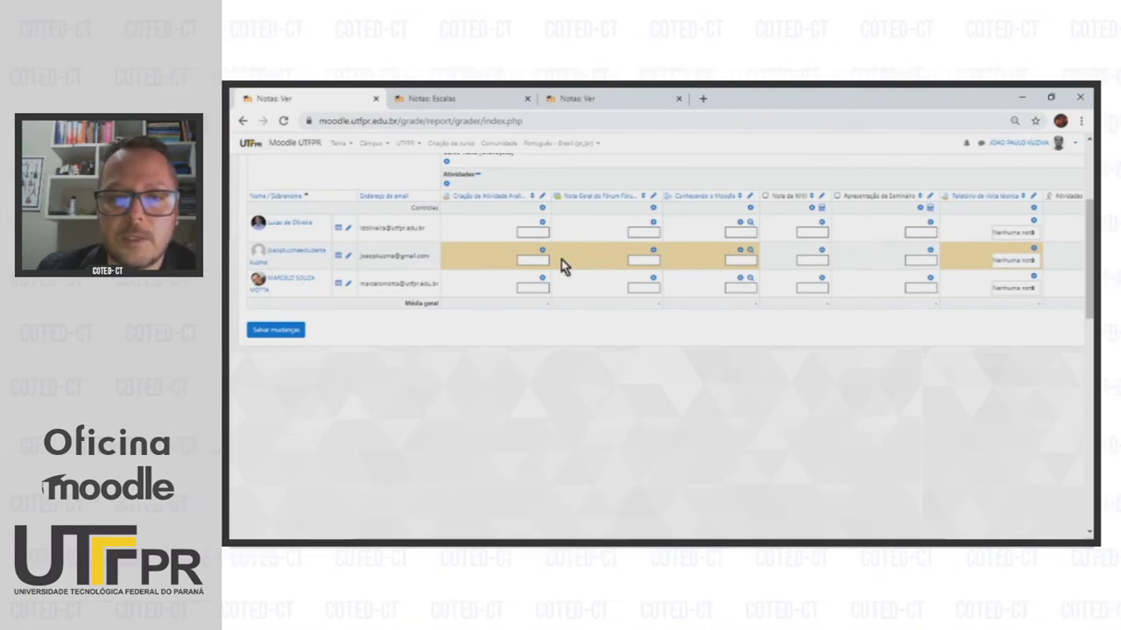
pyautogui.hscroll(3, 797, 536)
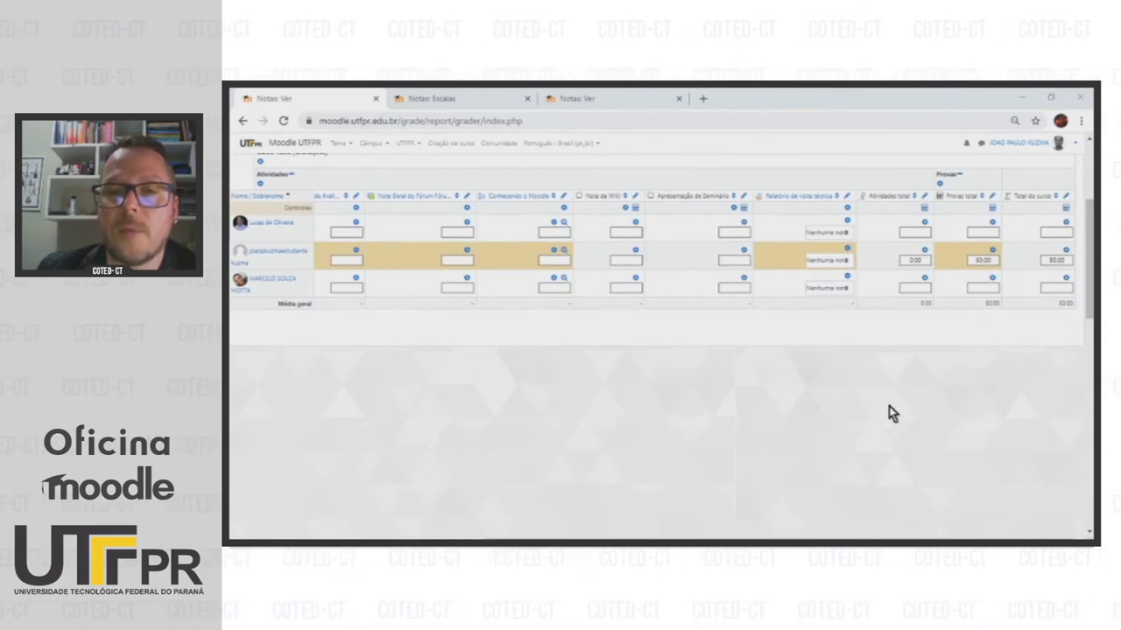
# Grade the highlighted student's Relatório de visita técnica as Excelente and save the grader report
pyautogui.click(844, 233)
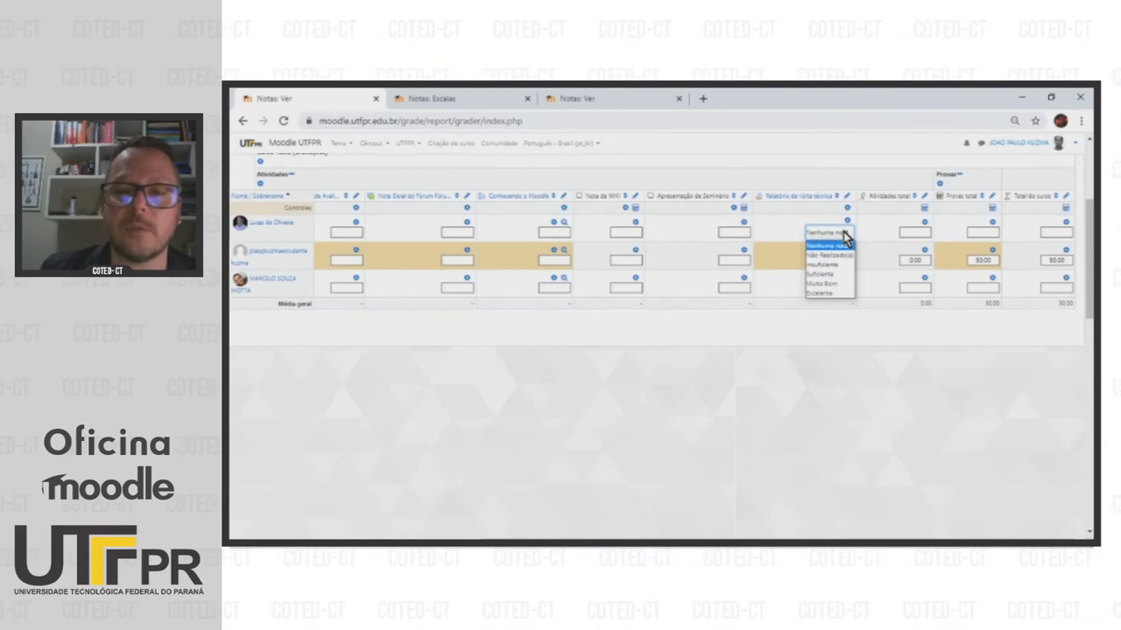
pyautogui.click(844, 234)
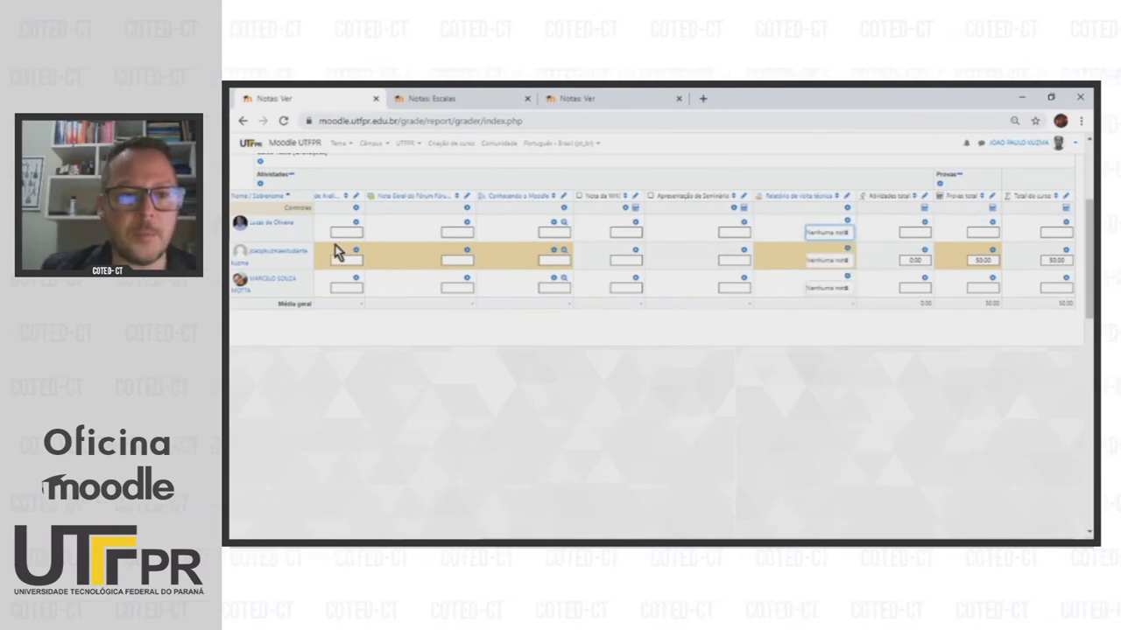
pyautogui.click(843, 260)
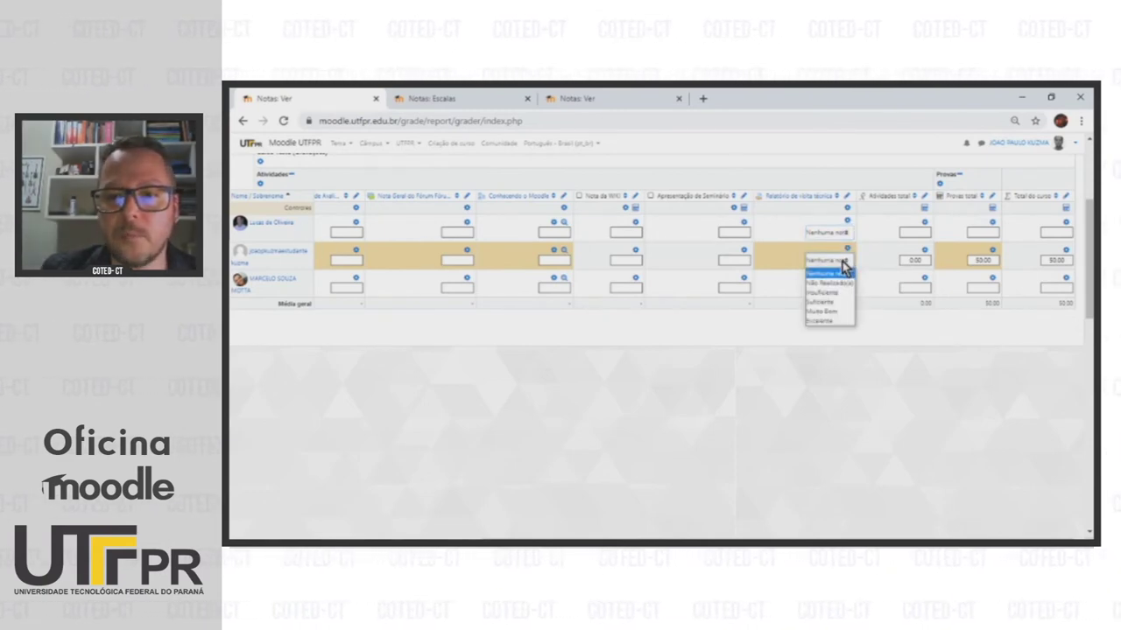
pyautogui.click(821, 321)
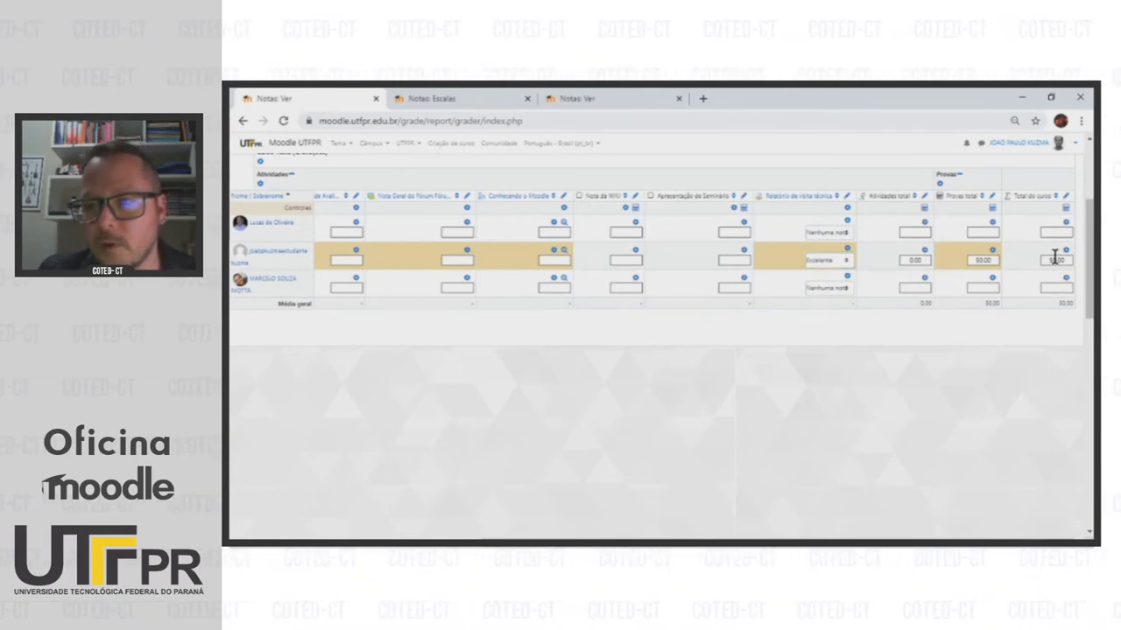
pyautogui.hscroll(-5, 502, 536)
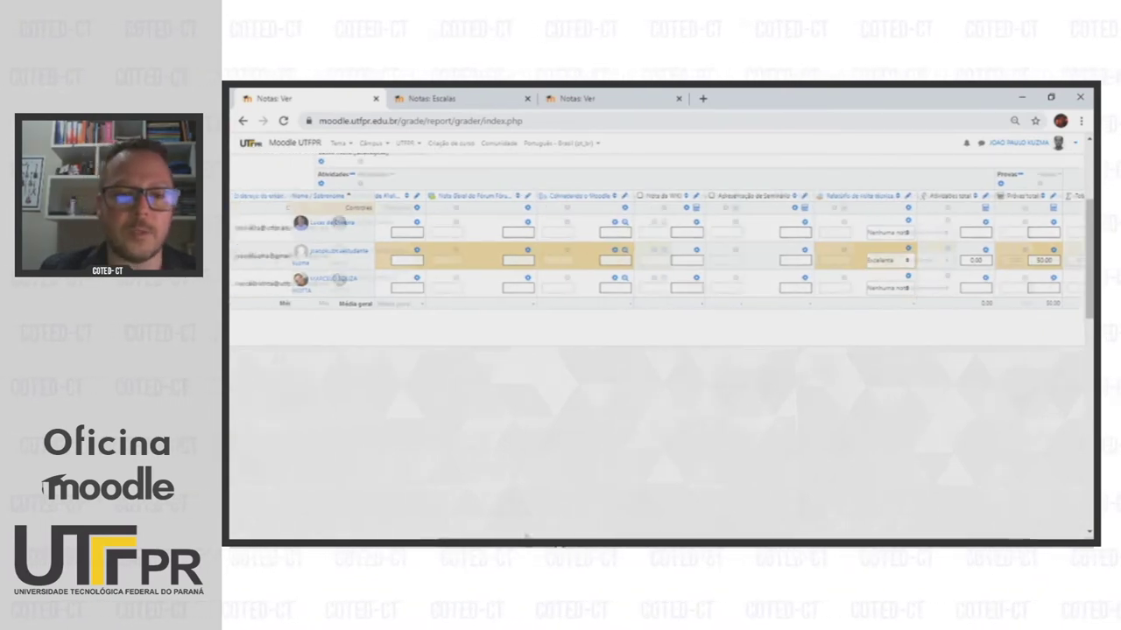
pyautogui.hscroll(3, 871, 435)
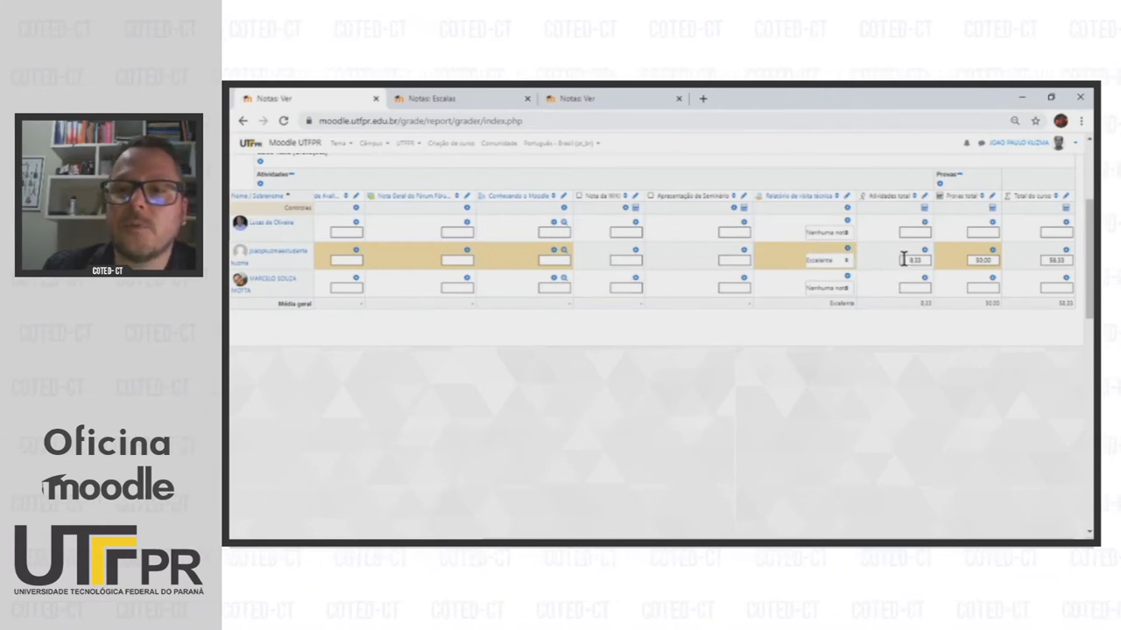
# Examine the highlighted student's Atividades total, Provas total and course total in the grader report
pyautogui.moveTo(906, 259); pyautogui.dragTo(928, 260)
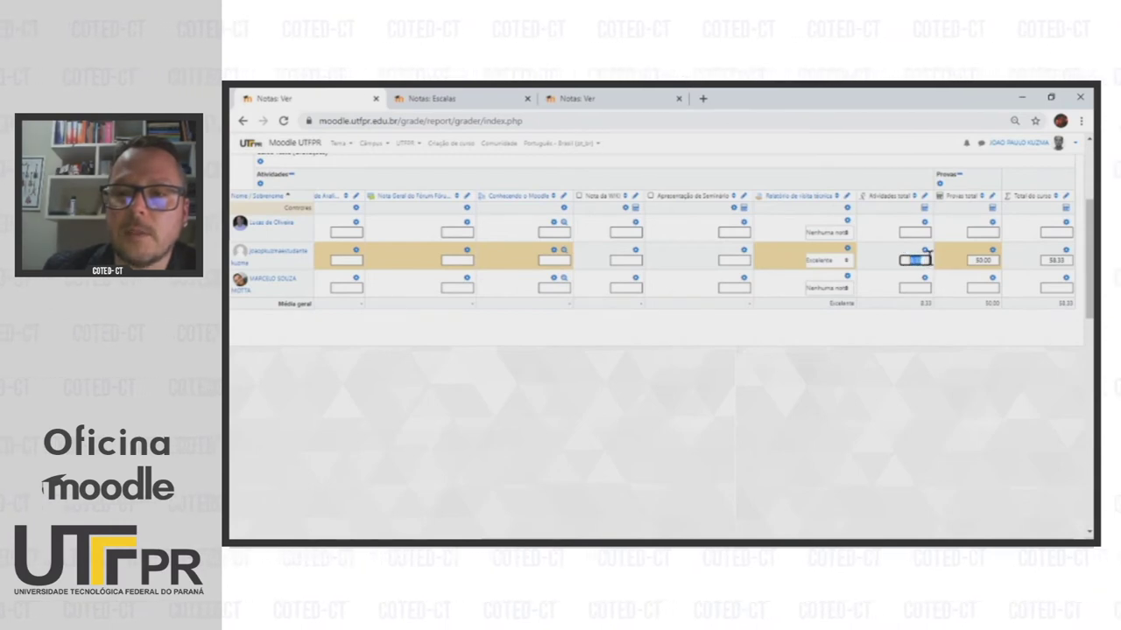
pyautogui.moveTo(996, 259); pyautogui.dragTo(967, 259)
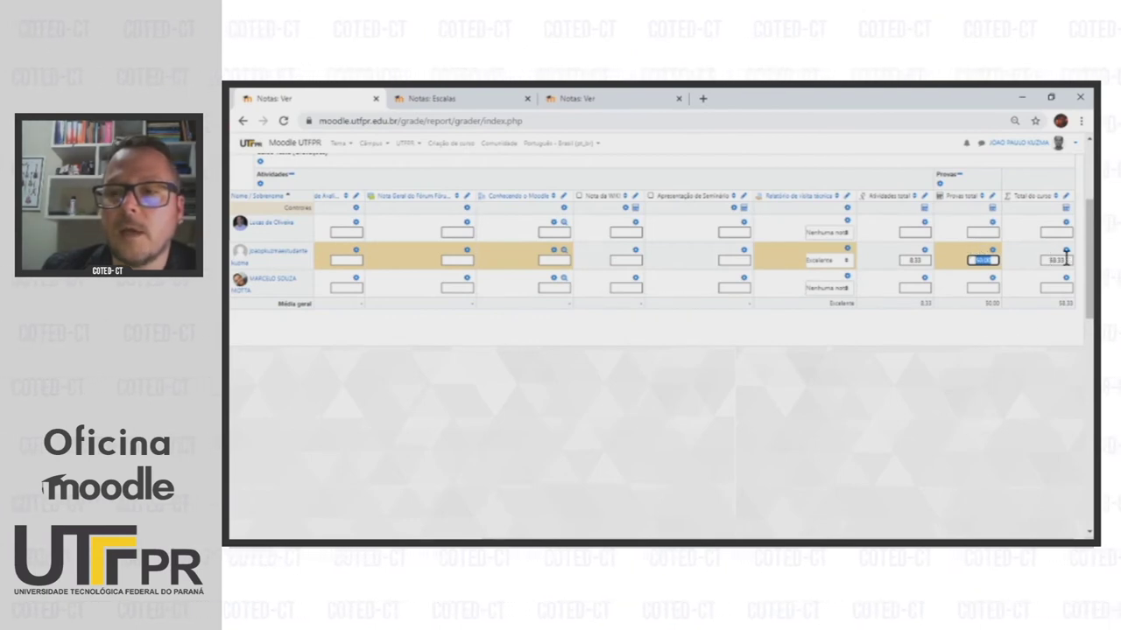
pyautogui.click(853, 375)
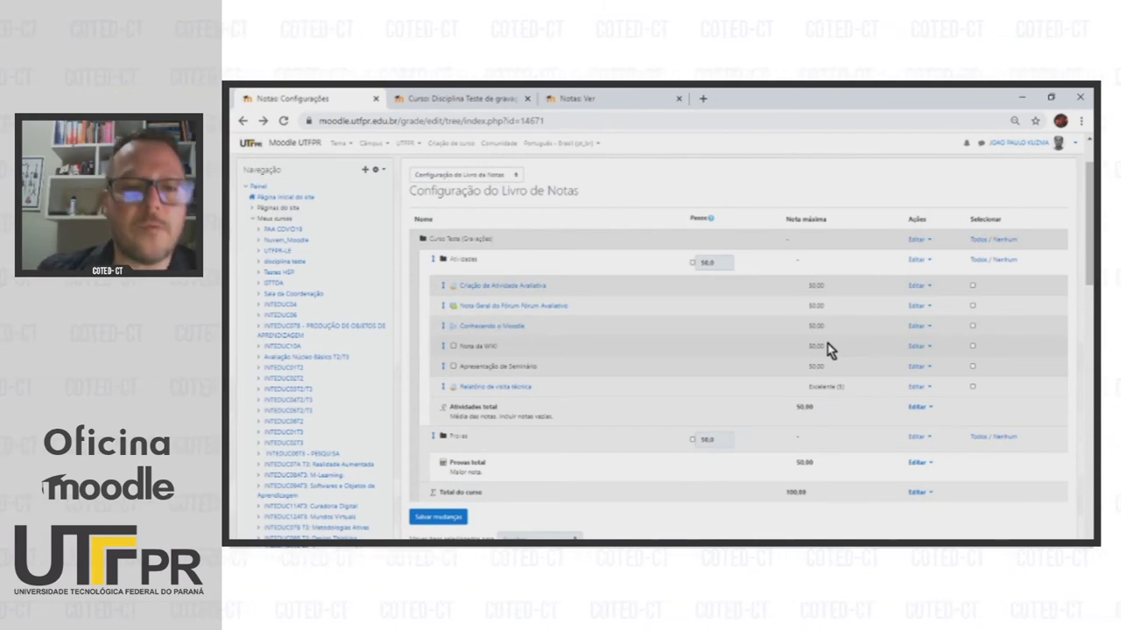
# Set the grade display type of the Nota da WIKI grade item to Letra and save the item's settings
pyautogui.scroll(-2, 828, 349)
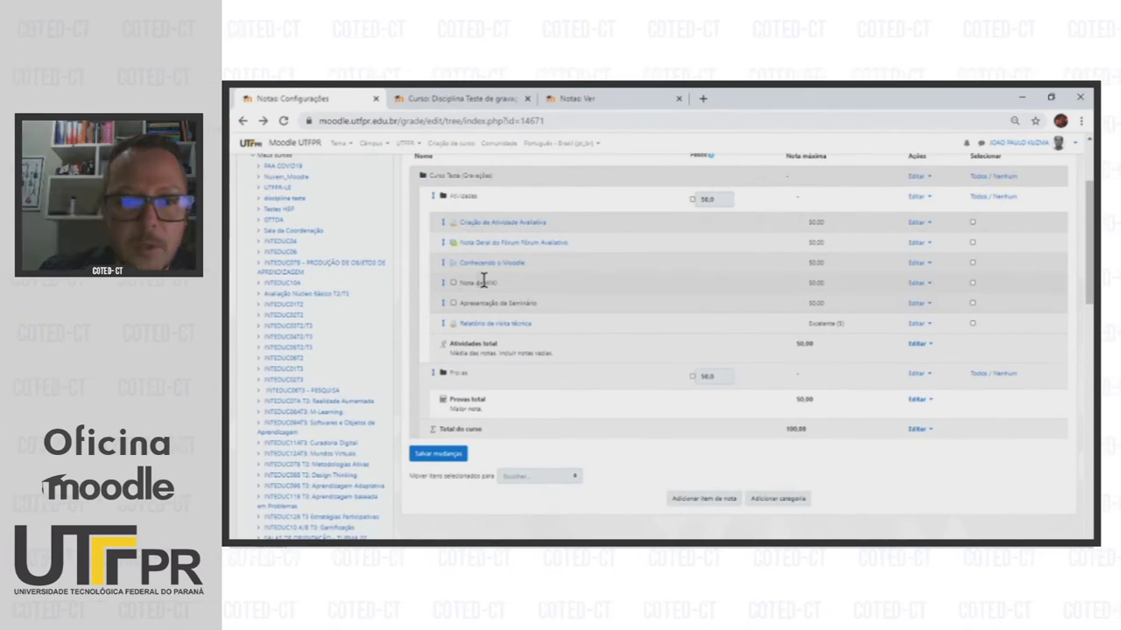
pyautogui.click(927, 287)
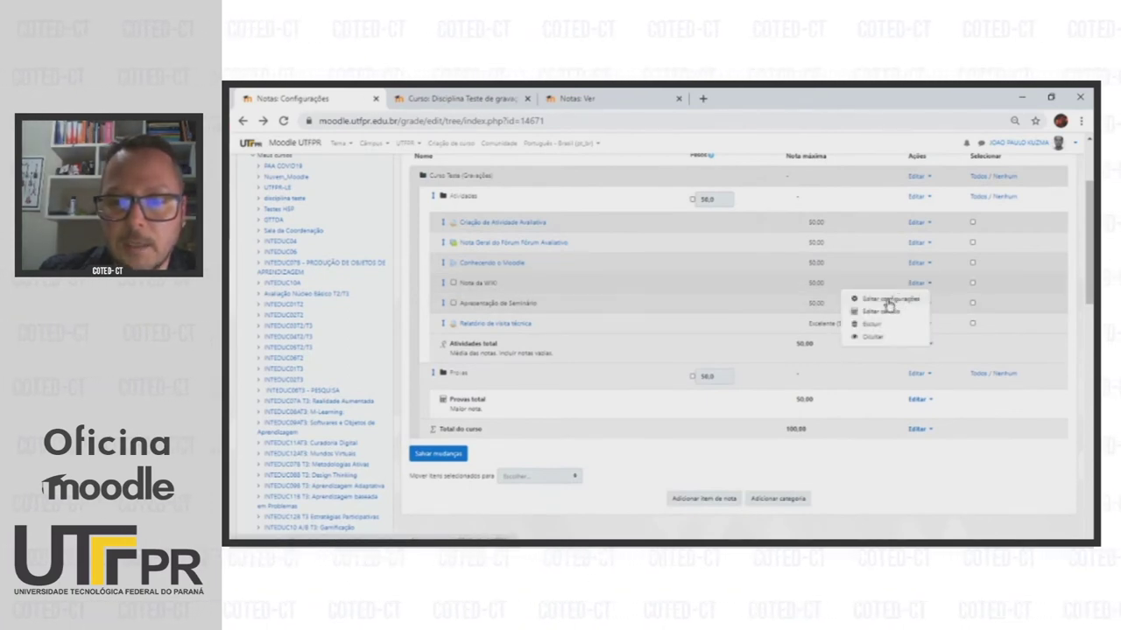
pyautogui.click(888, 301)
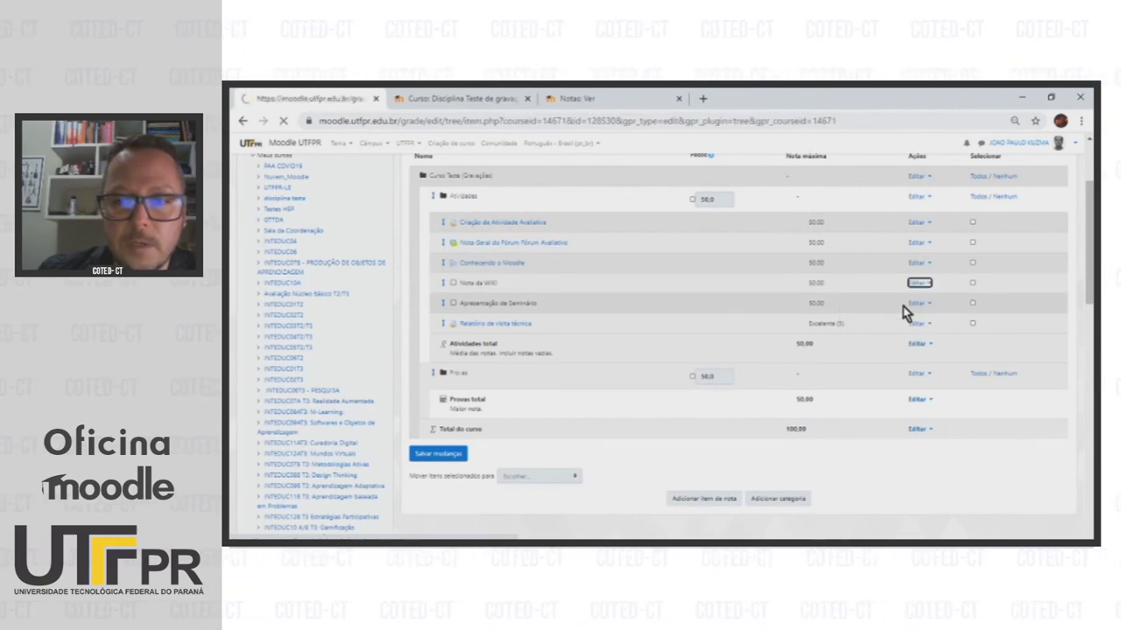
pyautogui.scroll(-3, 701, 289)
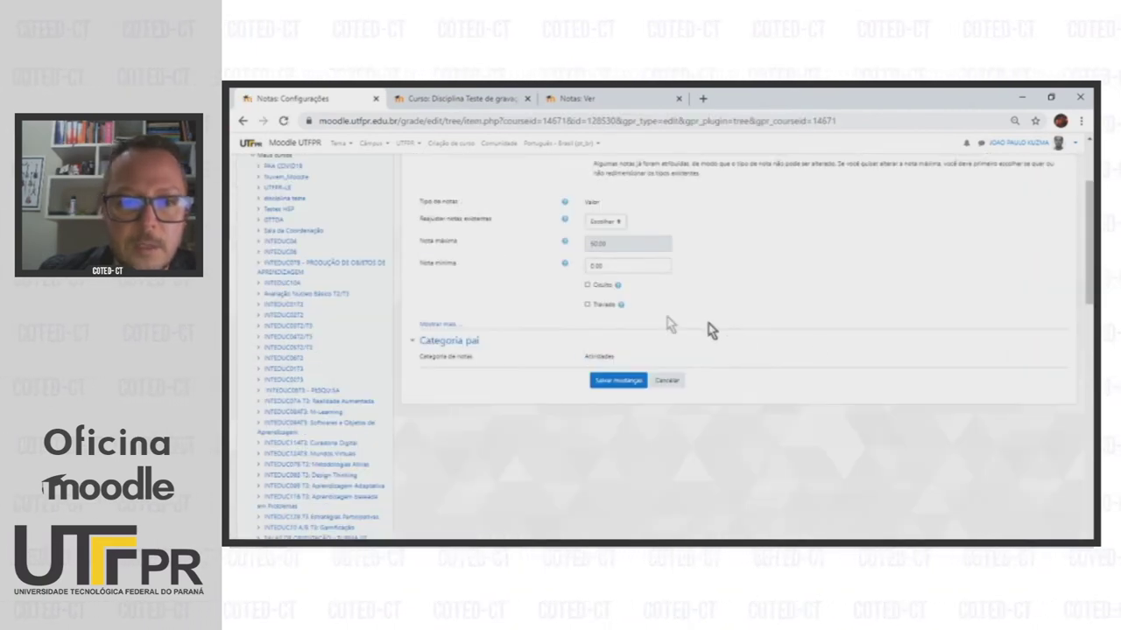
pyautogui.click(444, 326)
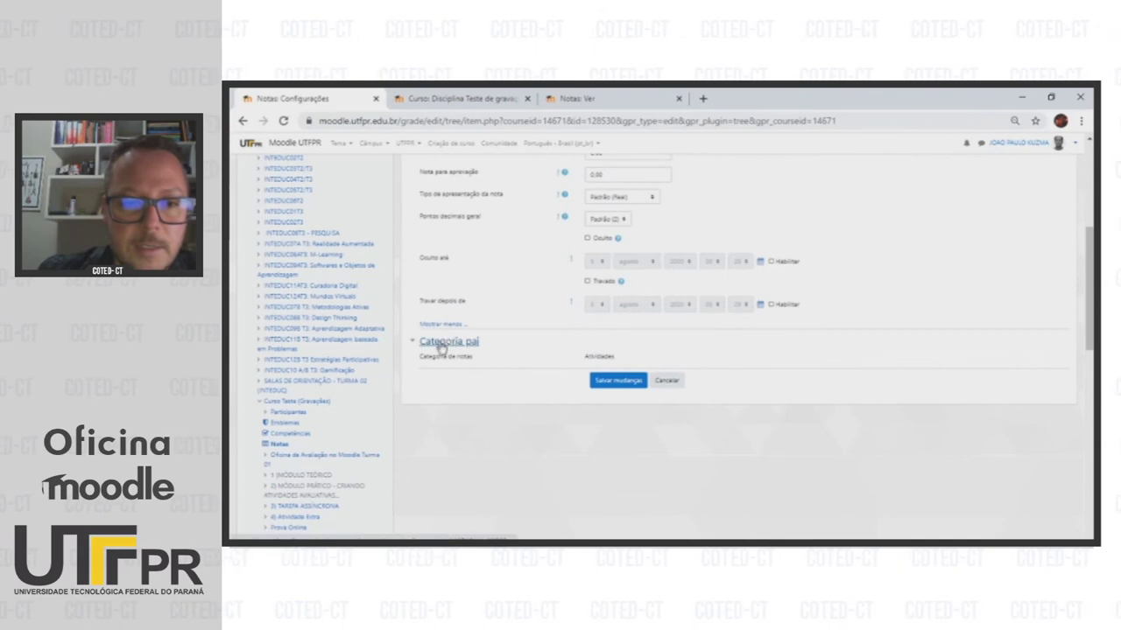
pyautogui.scroll(3, 550, 336)
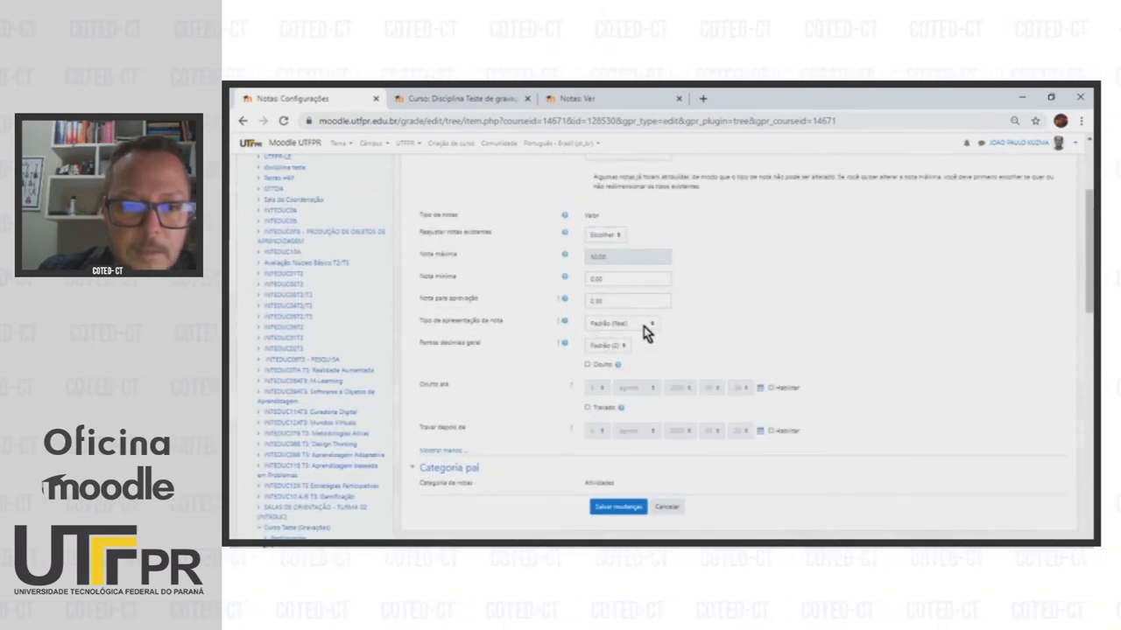
pyautogui.click(643, 327)
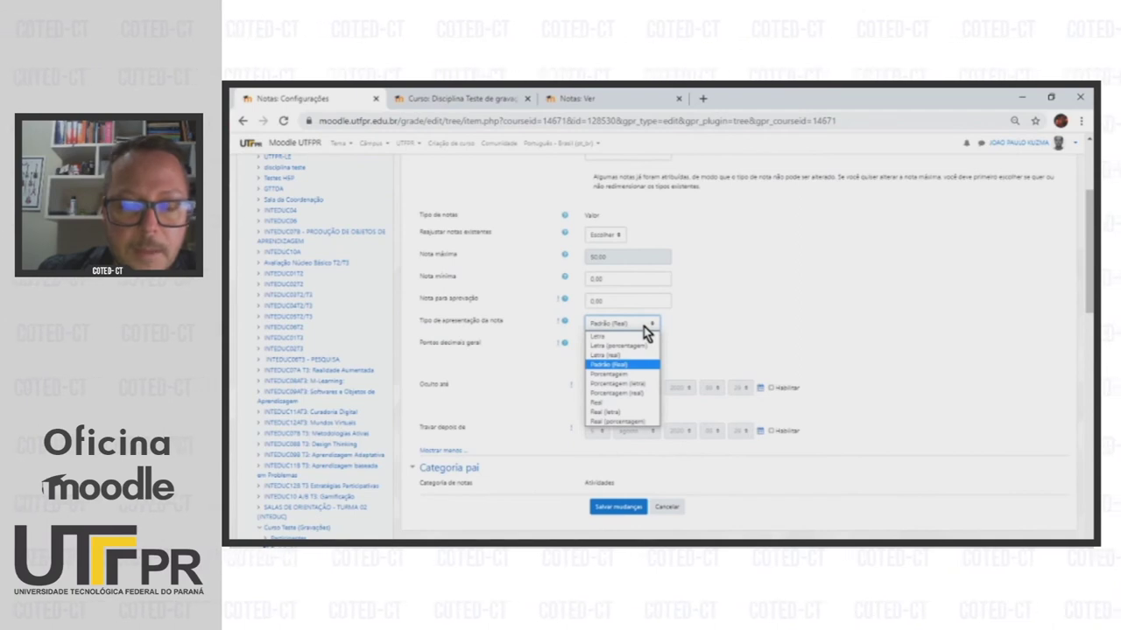
pyautogui.click(610, 336)
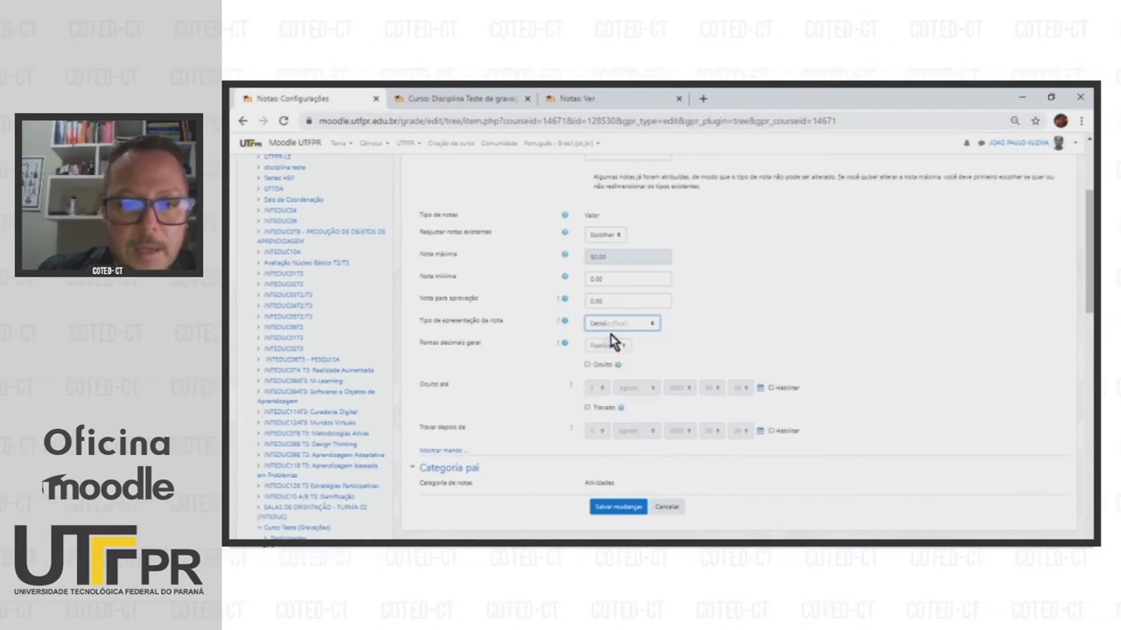
pyautogui.click(615, 507)
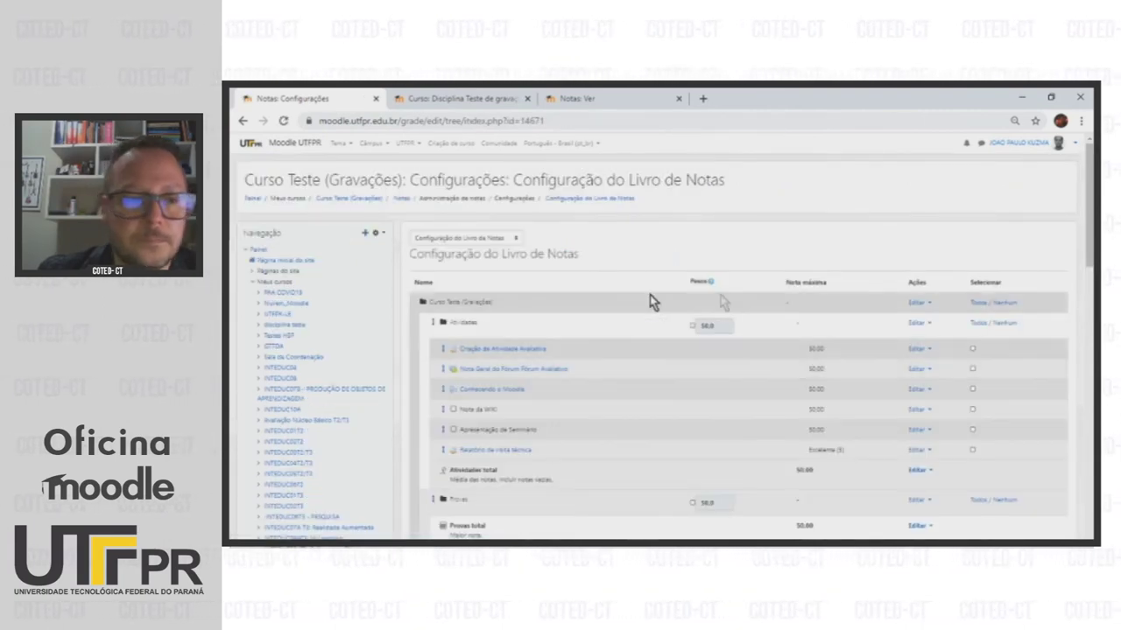
# Open the grader report of Curso Teste (Gravações), check the highlighted student's Nota da WIKI grade and save the report
pyautogui.scroll(-10, 528, 338)
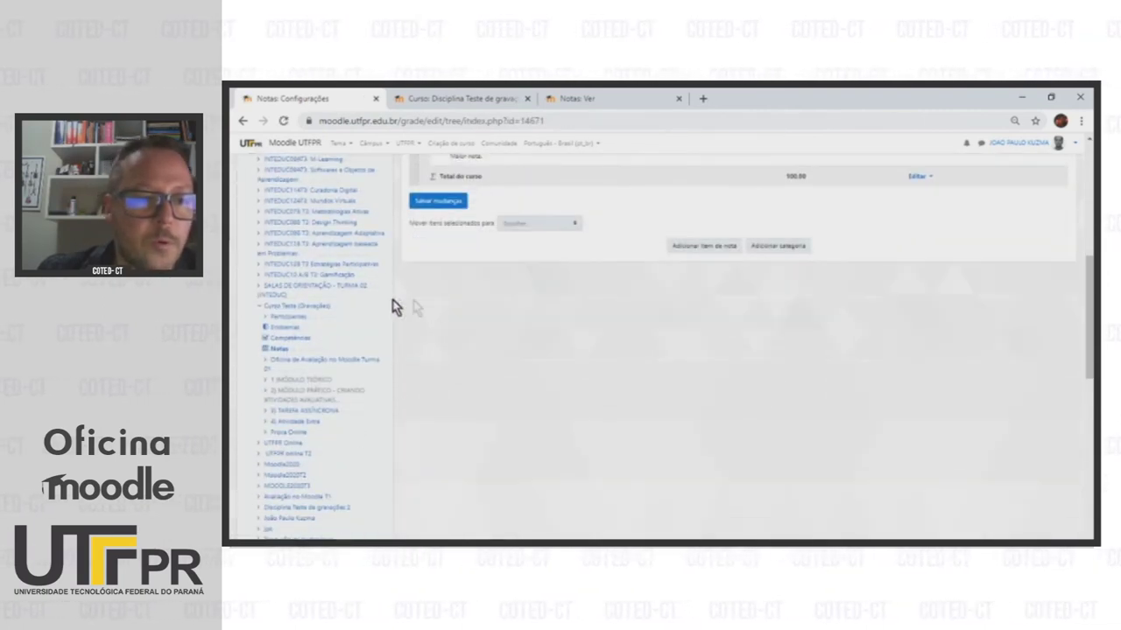
pyautogui.click(278, 349)
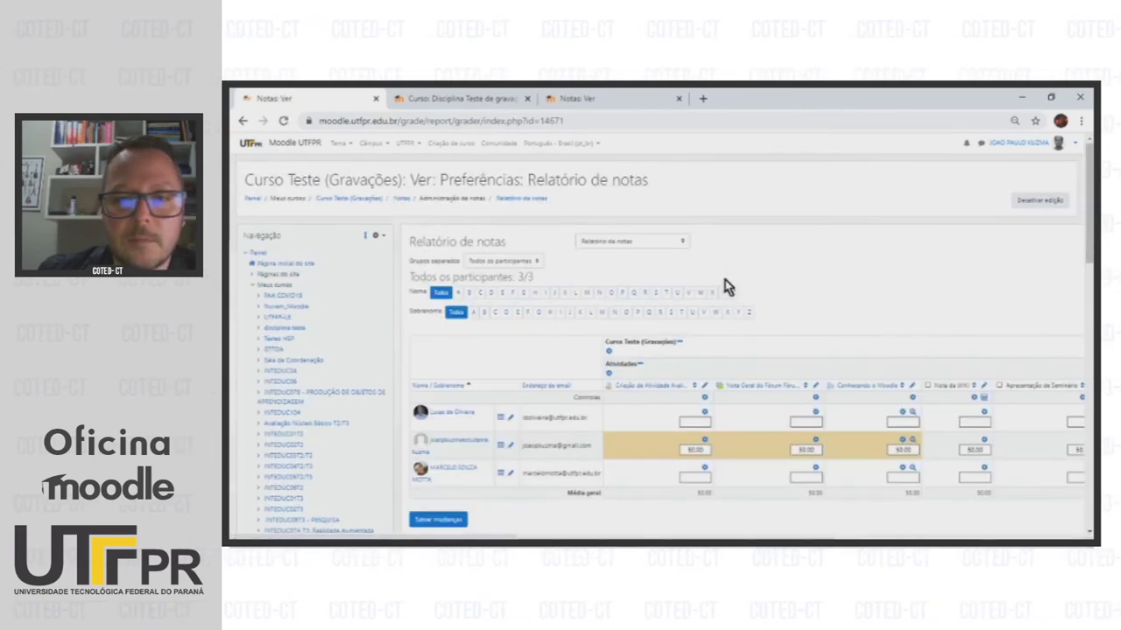
pyautogui.scroll(-3, 726, 286)
pyautogui.moveTo(663, 539); pyautogui.dragTo(865, 540)
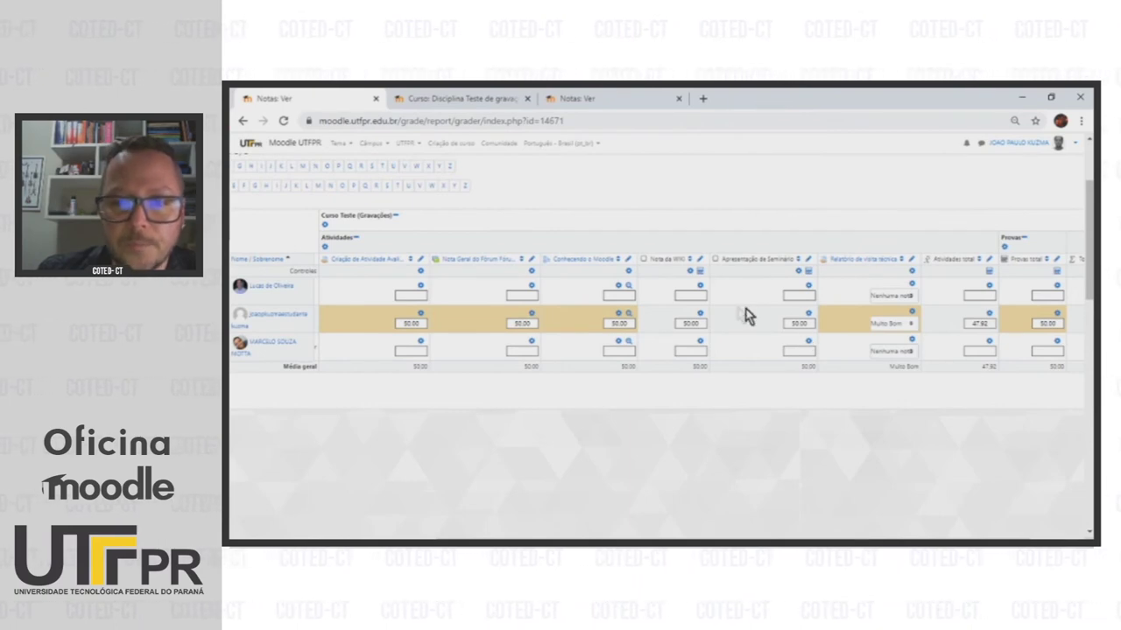
pyautogui.moveTo(700, 322); pyautogui.dragTo(671, 326)
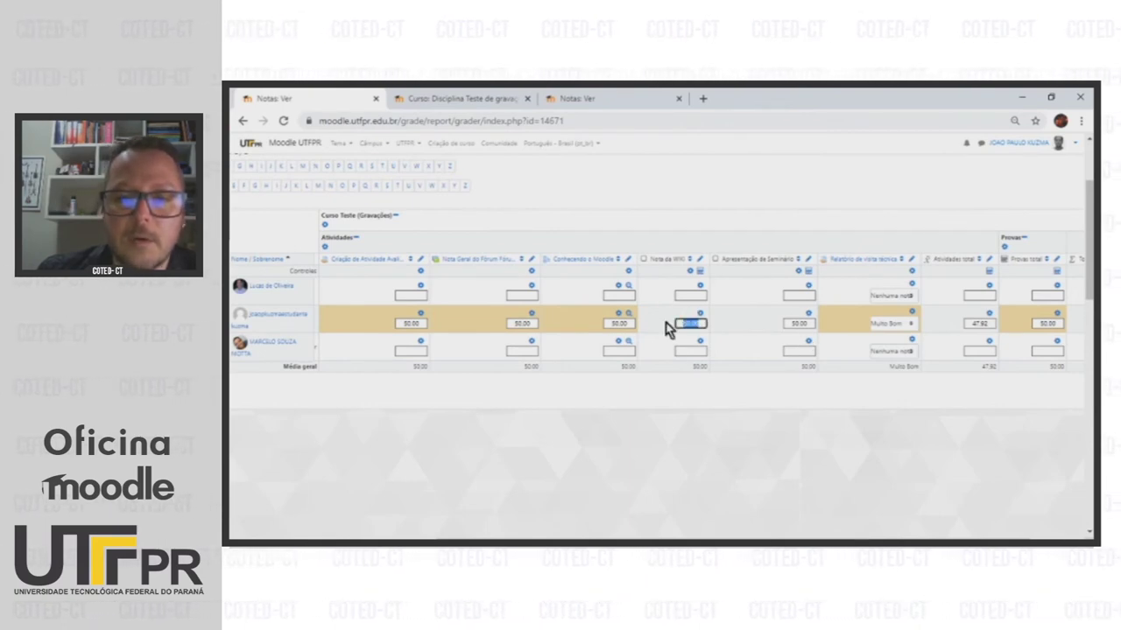
pyautogui.click(612, 435)
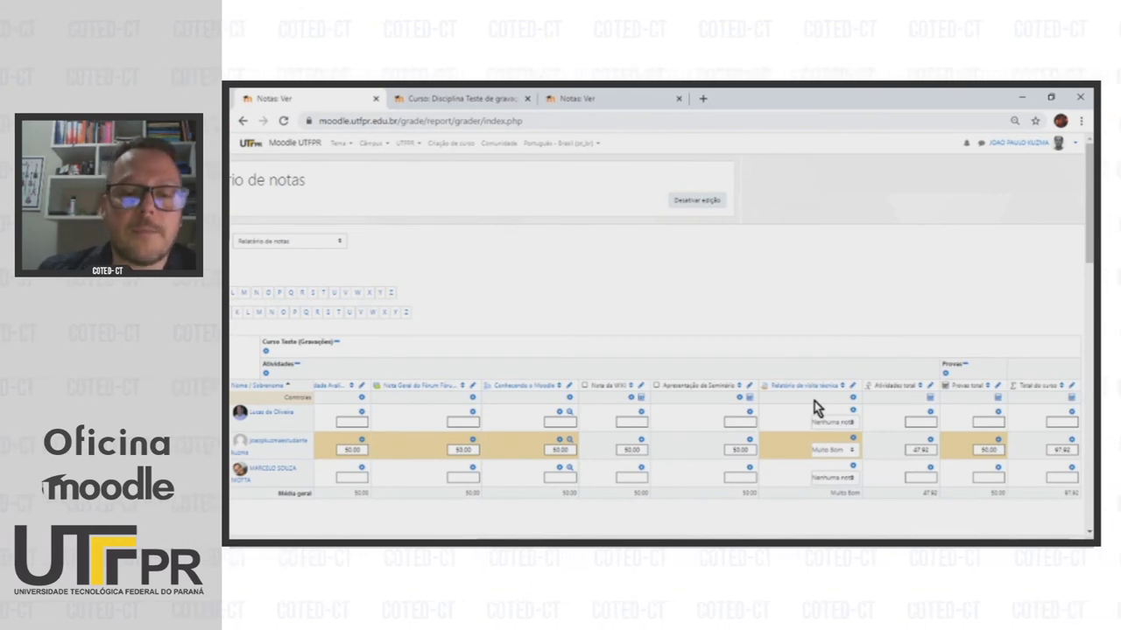
# Switch to the student's user report in Firefox and check how the Nota da WIKI grade is displayed
pyautogui.moveTo(618, 540)
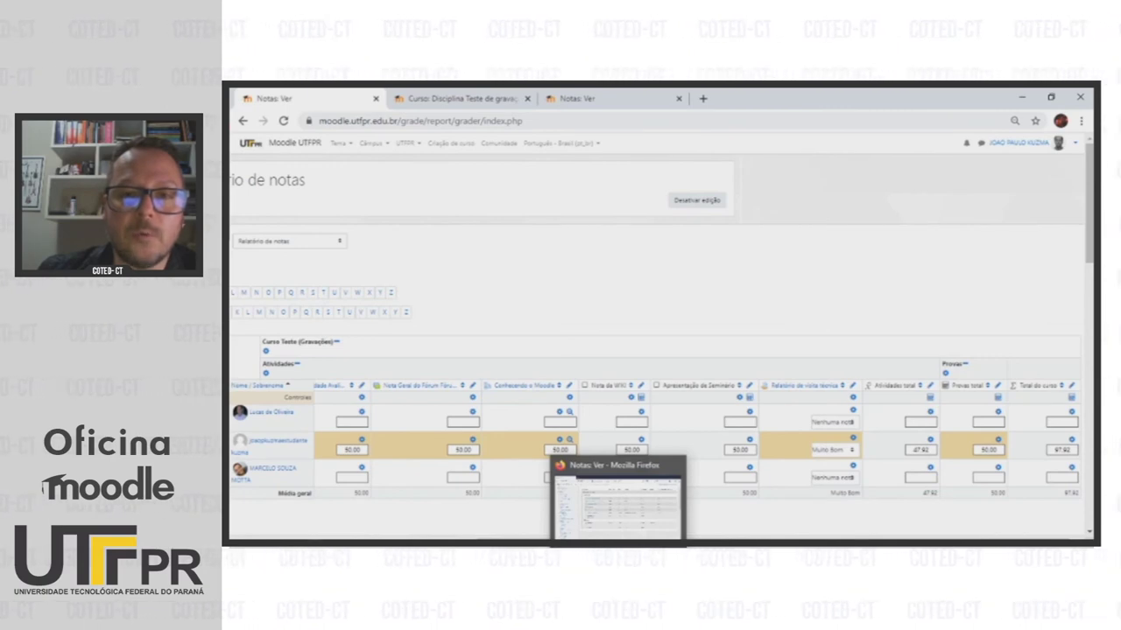
pyautogui.click(617, 503)
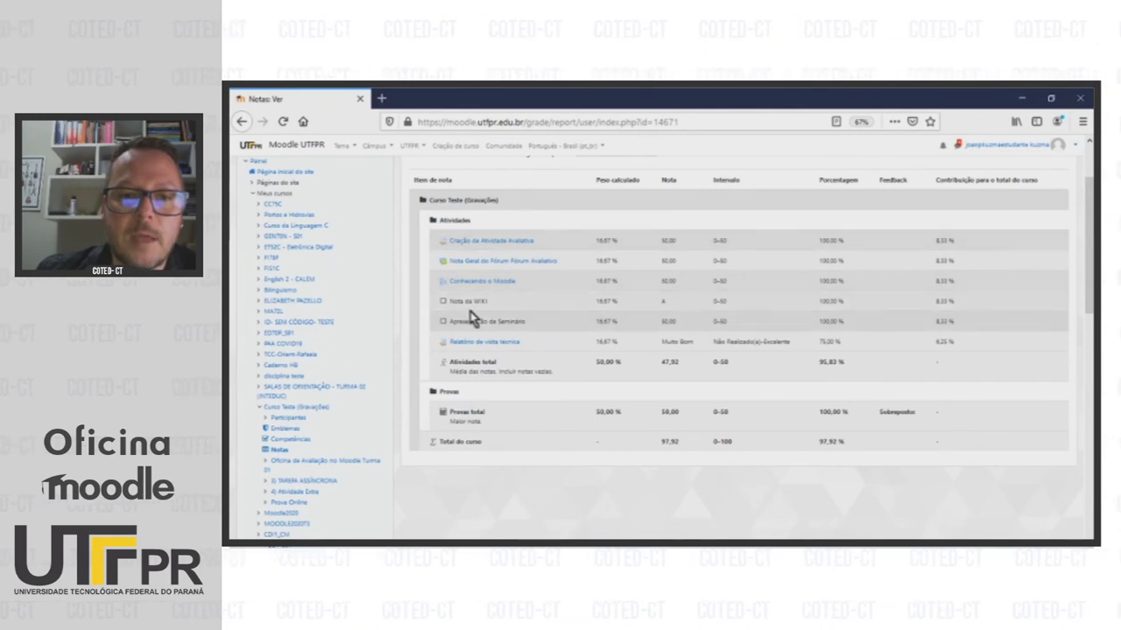
pyautogui.doubleClick(664, 301)
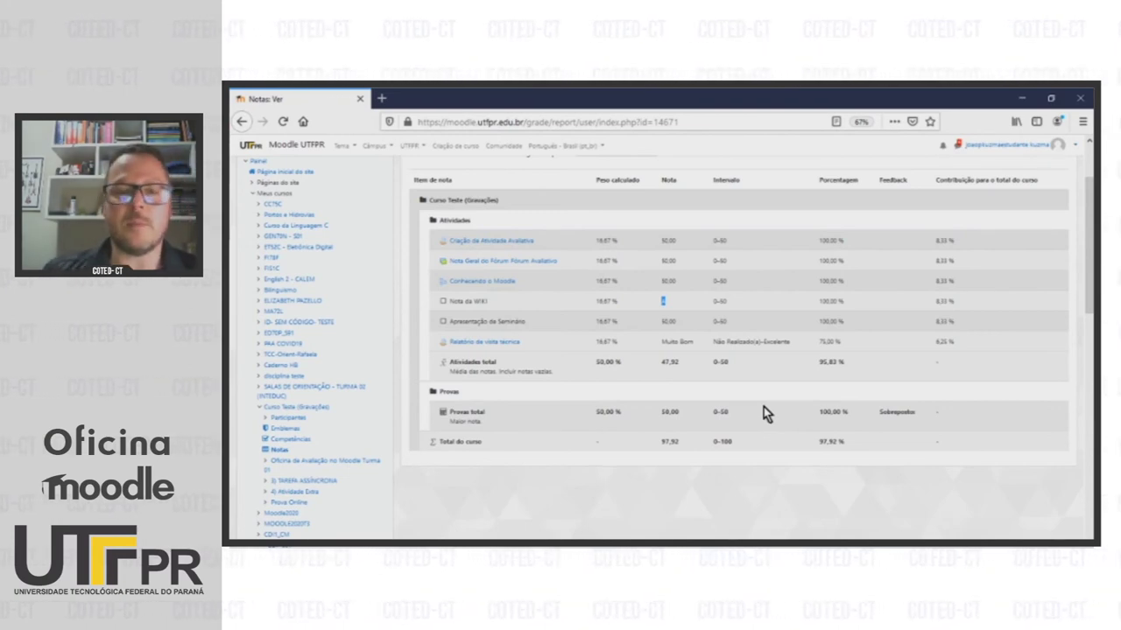
# Switch back to Chrome and open the gradebook setup of the course Disciplina Teste de gravações 2
pyautogui.hotkey('alt', 'Tab')
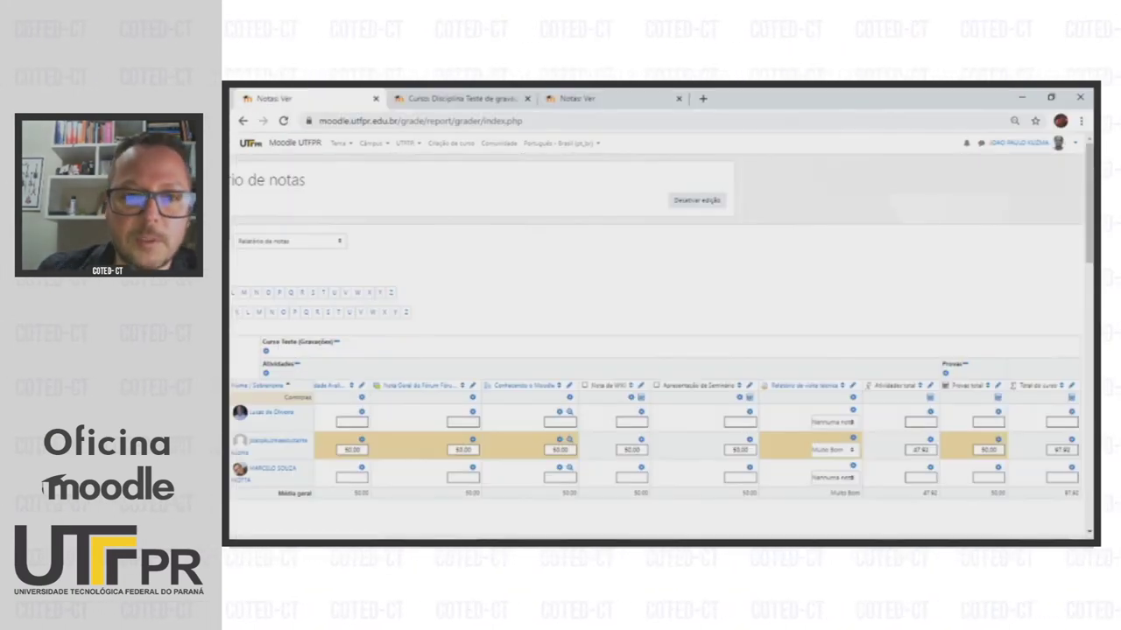
pyautogui.click(483, 95)
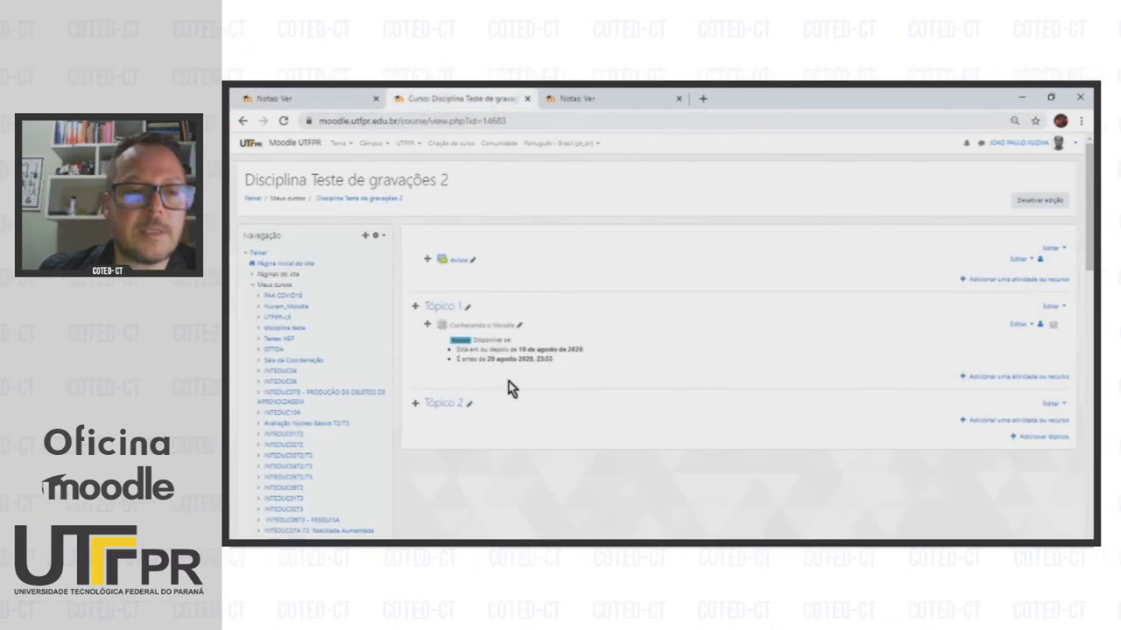
pyautogui.scroll(-10, 509, 388)
pyautogui.scroll(-10, 509, 388)
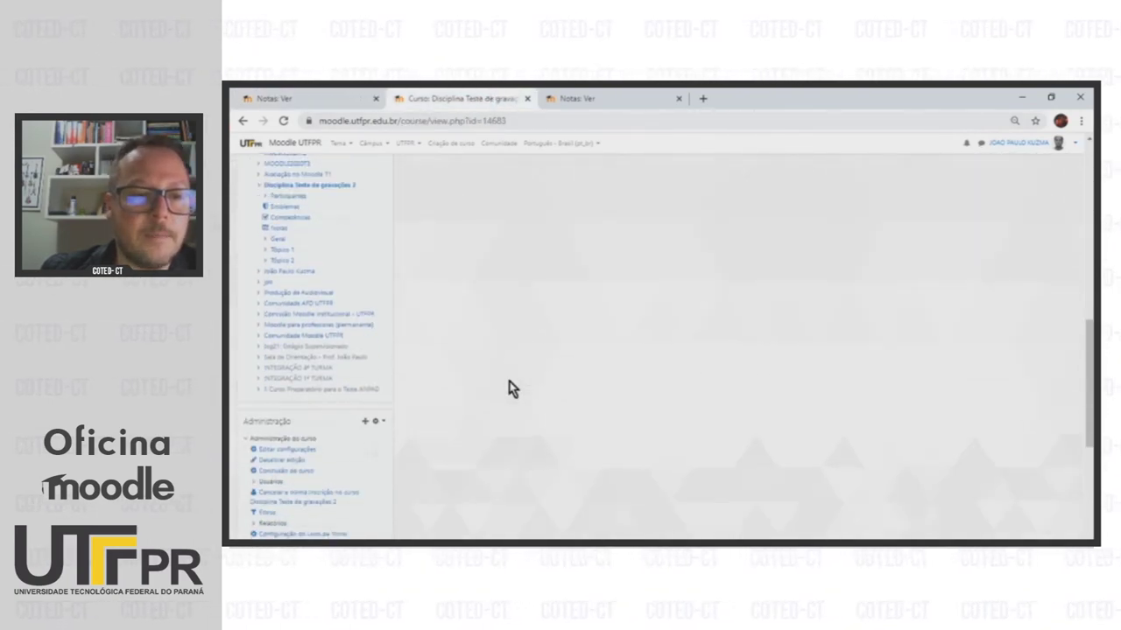
pyautogui.click(325, 291)
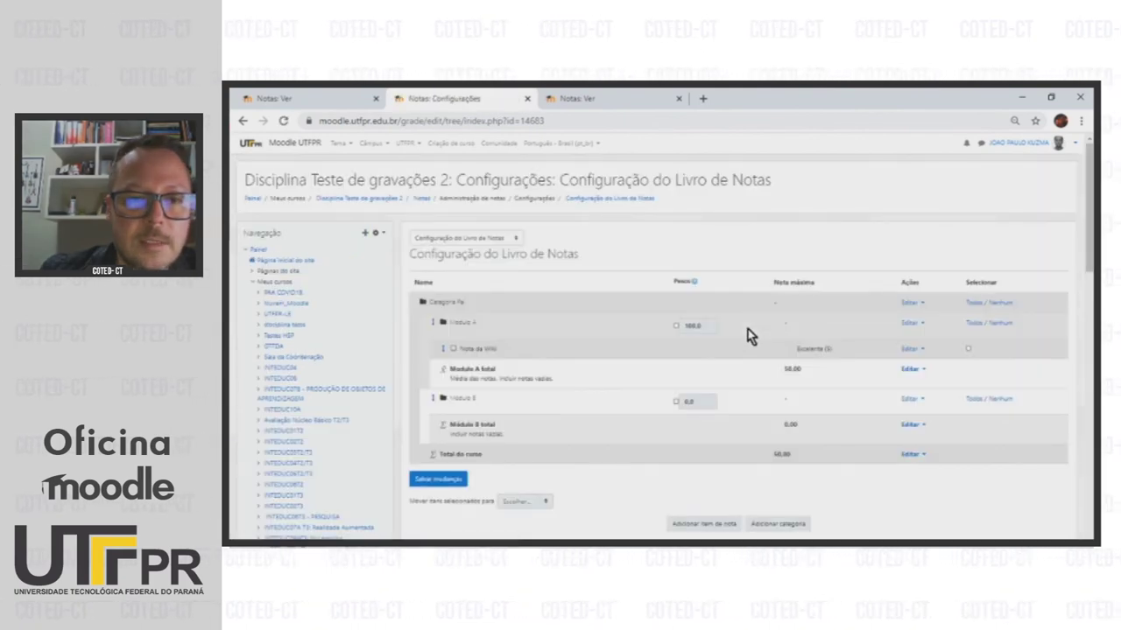
# Open the grade letters overview of Disciplina Teste de gravações 2 and examine the percentage range of each letter
pyautogui.click(492, 238)
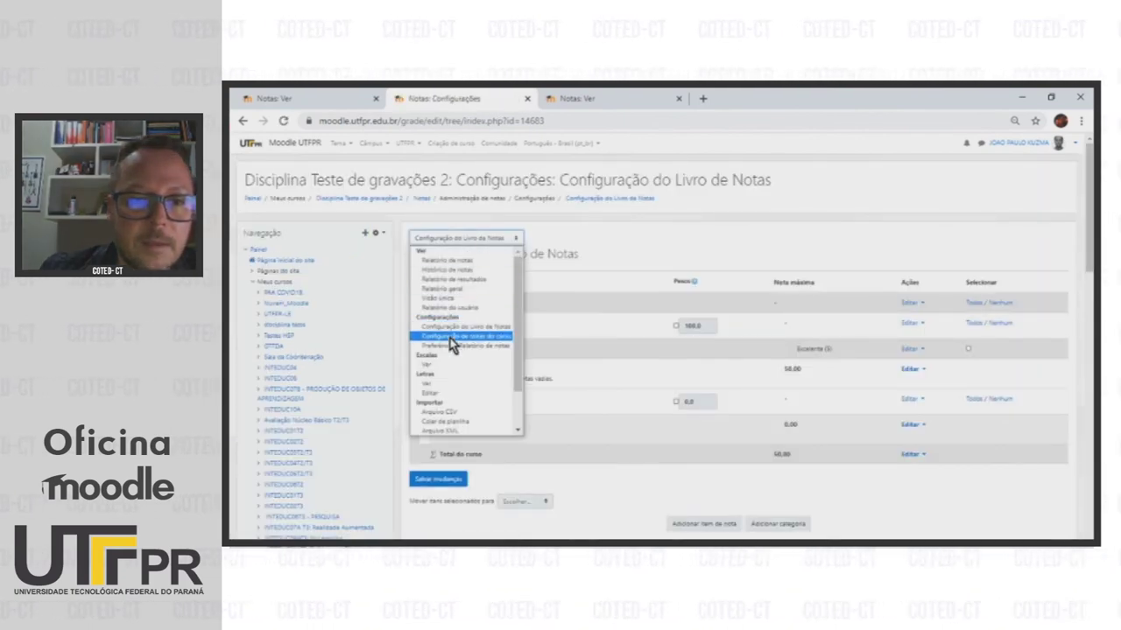
pyautogui.click(434, 385)
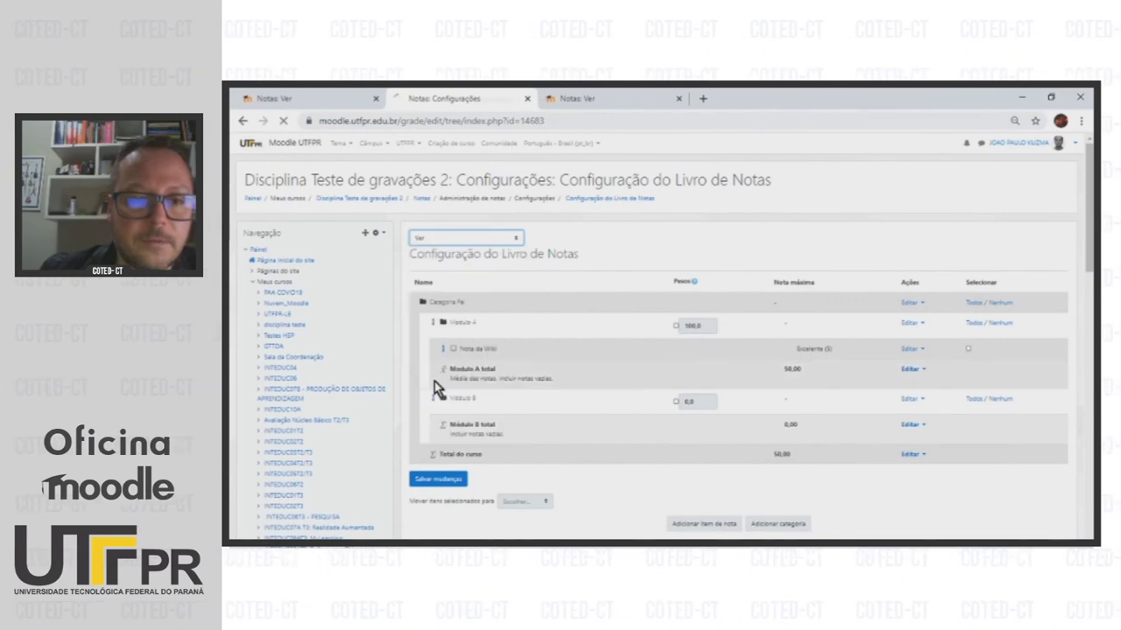
pyautogui.scroll(-3, 813, 281)
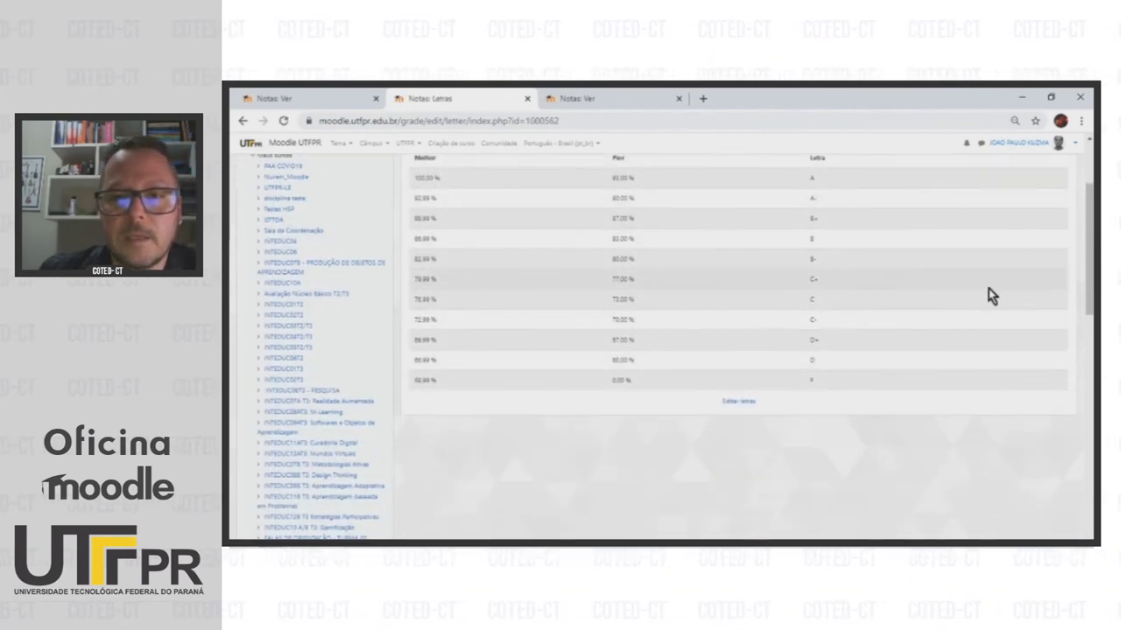
pyautogui.scroll(3, 986, 295)
pyautogui.scroll(-1, 615, 394)
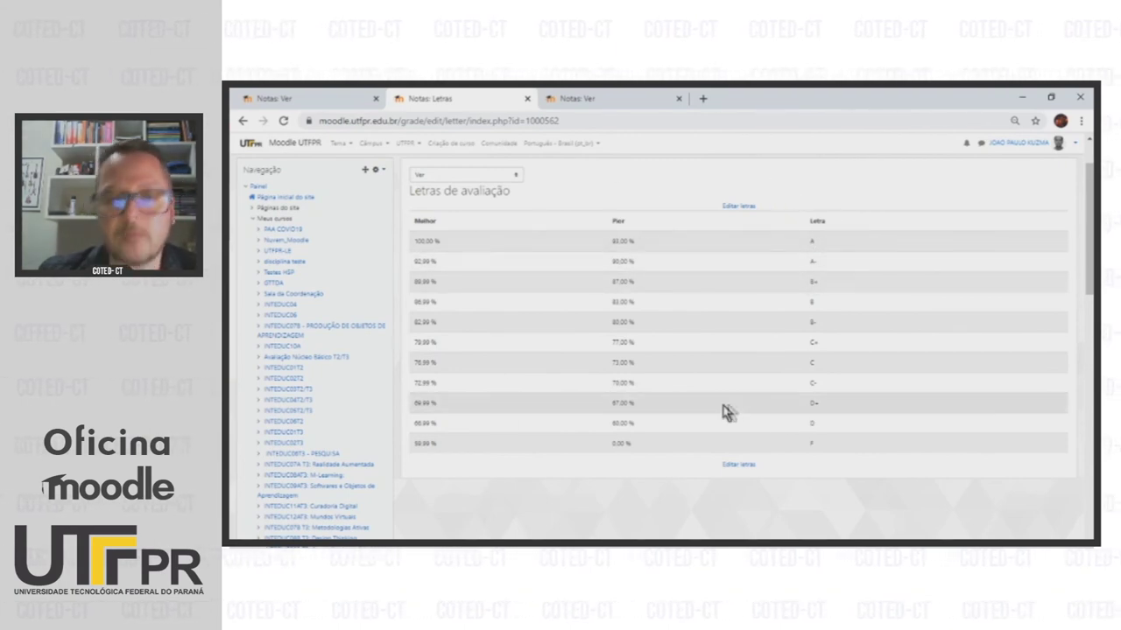
# Open the course's grade letters for editing and enable Sobrepor os padrões do site
pyautogui.click(740, 207)
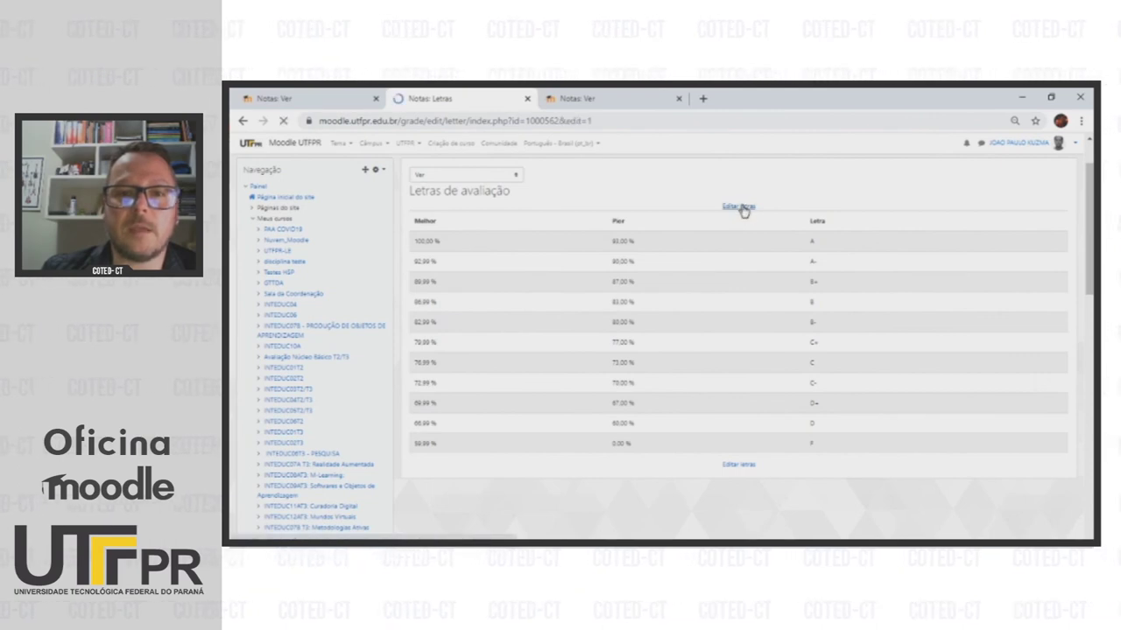
pyautogui.scroll(-5, 795, 215)
pyautogui.scroll(3, 798, 217)
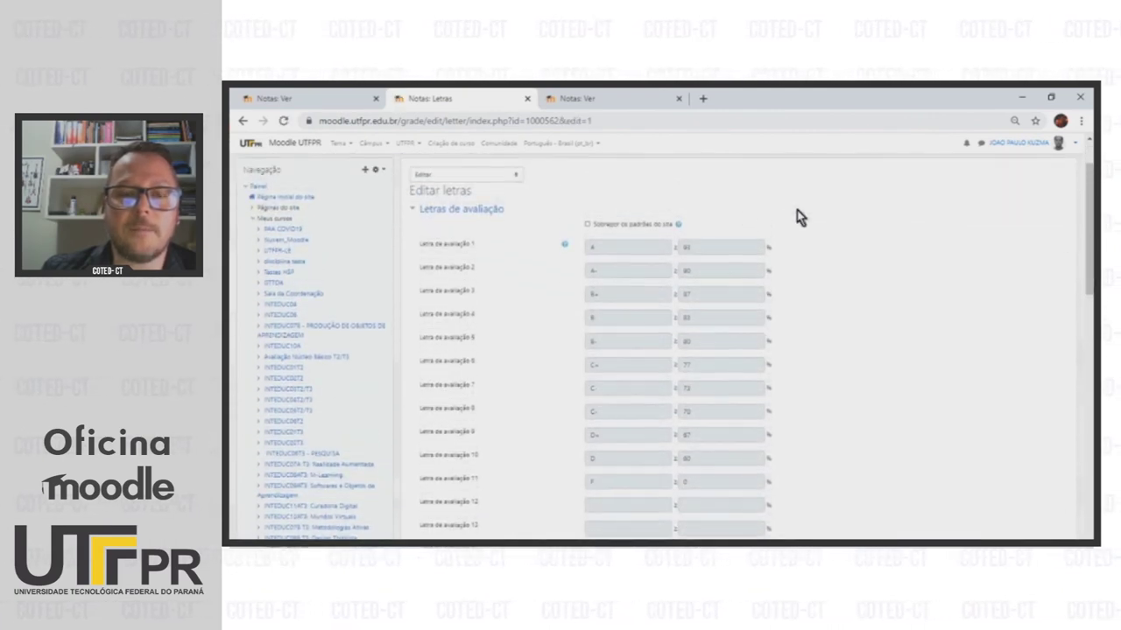
pyautogui.click(587, 225)
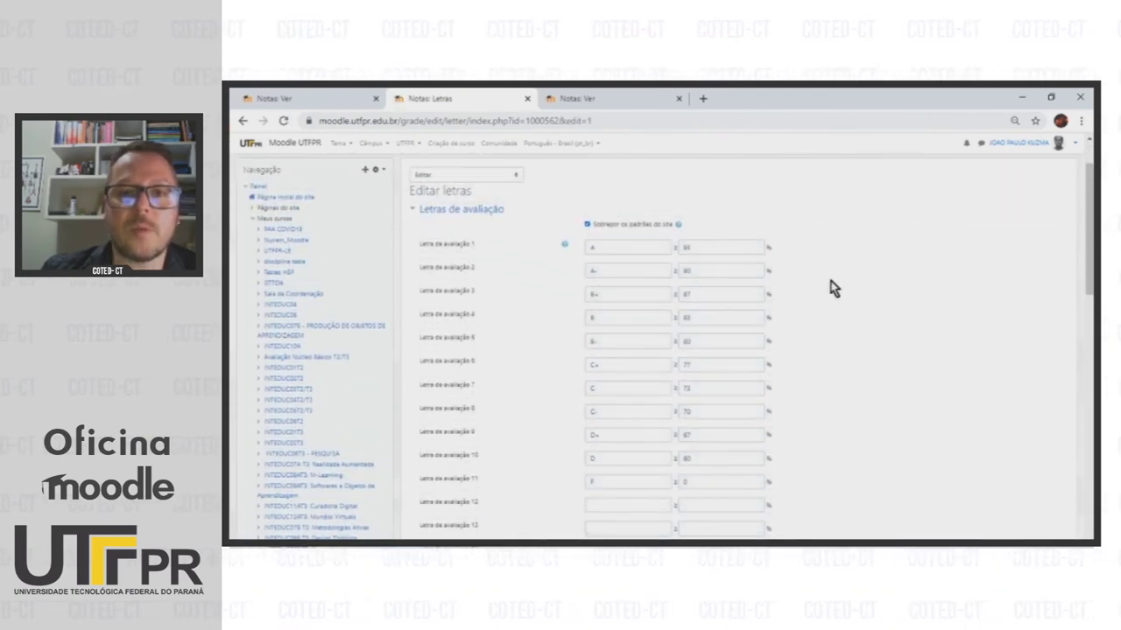